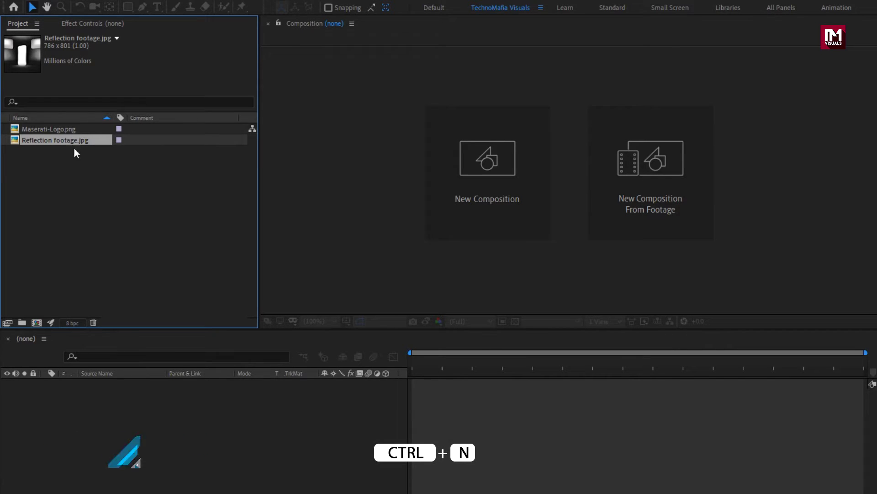
Step: Create an HD composition named Logo_animation with a duration of 0:00:06:00
{"action": "left_click", "coordinate": [457, 180]}
{"action": "type", "text": "Logo"}
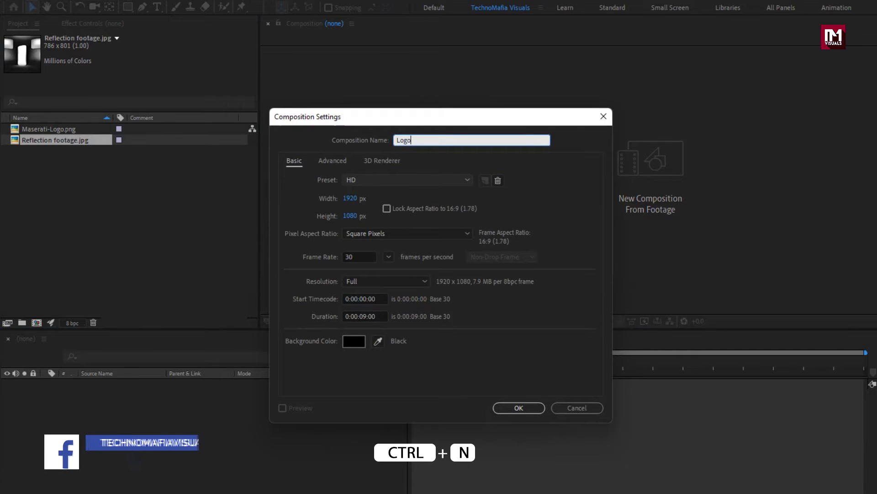
{"action": "type", "text": "_animation"}
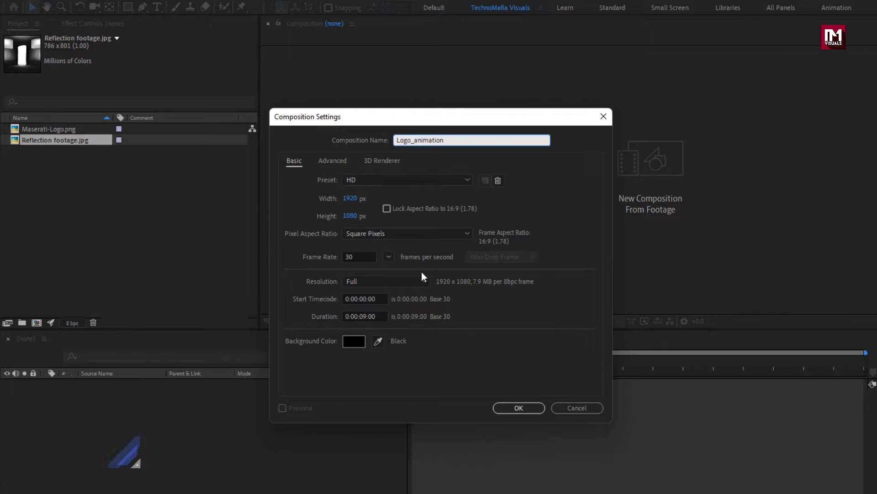
{"action": "left_click", "coordinate": [368, 317]}
{"action": "key", "text": "BackSpace"}
{"action": "type", "text": "6"}
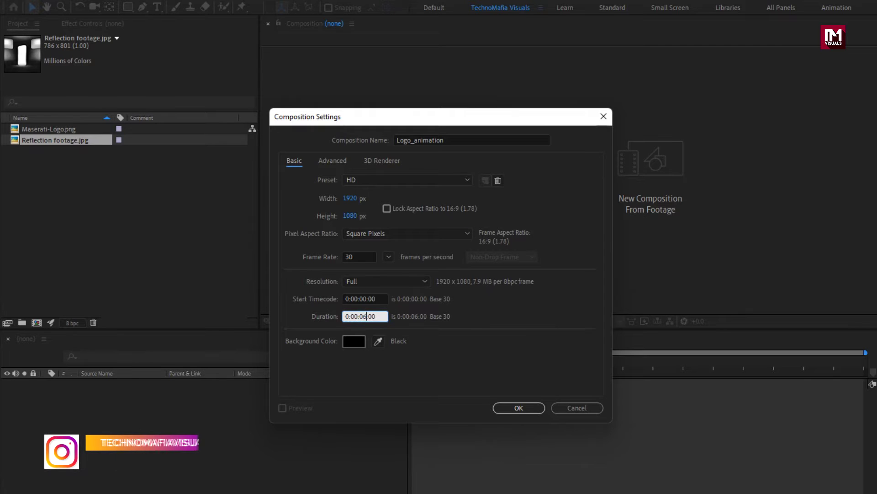
{"action": "left_click", "coordinate": [520, 409]}
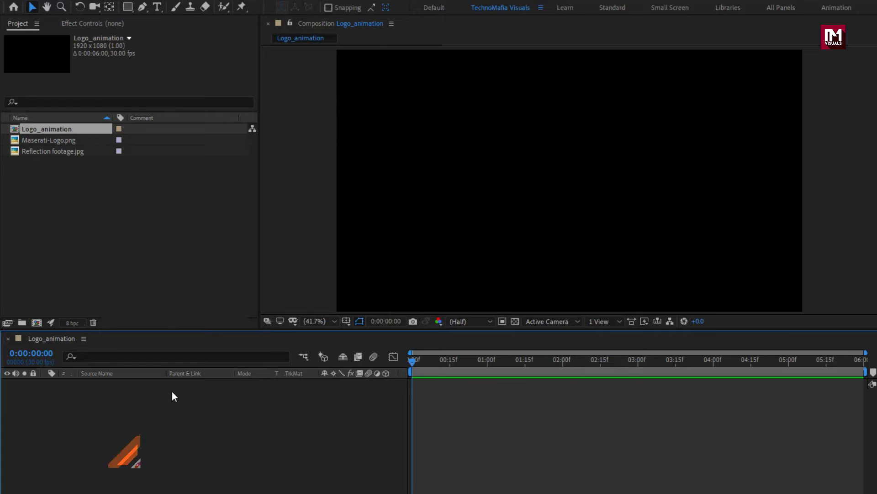
Step: Add a black 1920 x 1080 solid layer named BG to the composition
{"action": "right_click", "coordinate": [172, 391]}
{"action": "mouse_move", "coordinate": [309, 400]}
{"action": "left_click", "coordinate": [349, 425]}
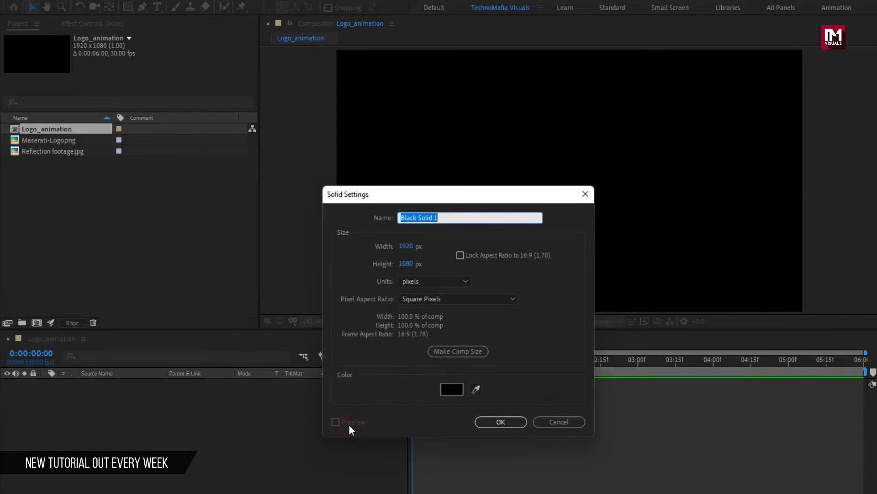
{"action": "type", "text": "BG"}
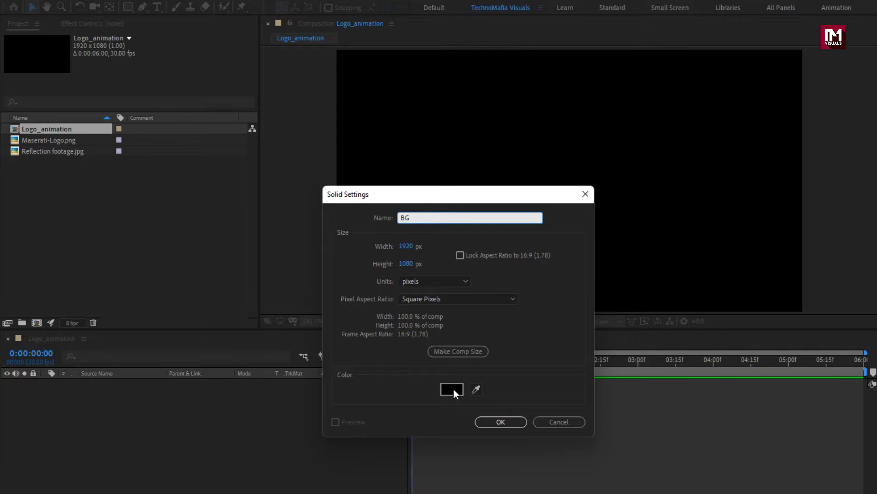
{"action": "left_click", "coordinate": [493, 418]}
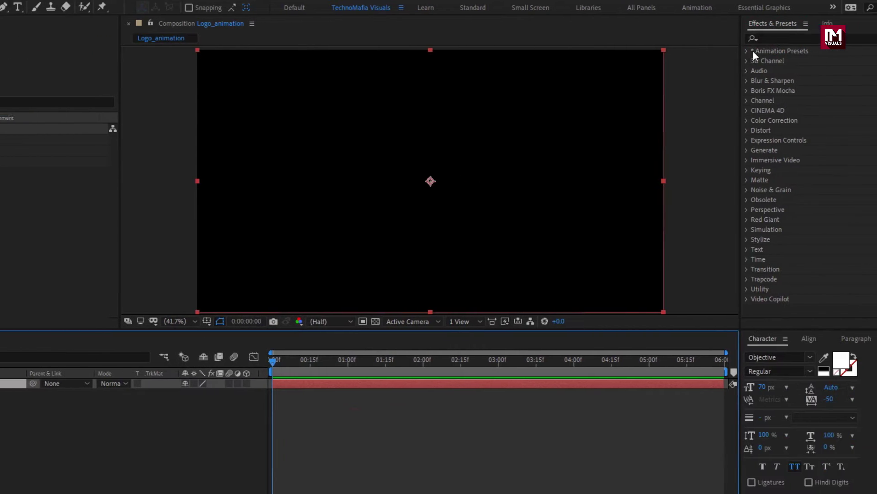
Step: Apply the Fill effect to the BG layer and set its color to light gray DCDCDC
{"action": "left_click", "coordinate": [773, 39]}
{"action": "type", "text": "fill"}
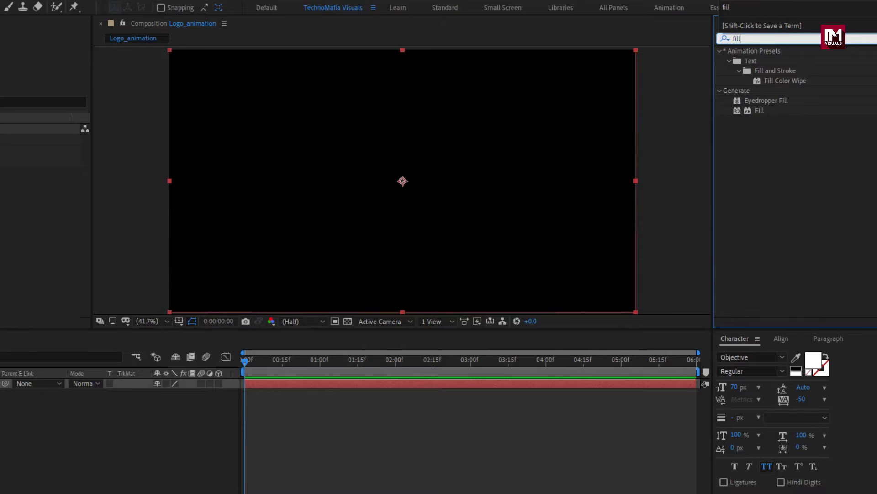
{"action": "left_click_drag", "start_coordinate": [770, 109], "coordinate": [512, 143]}
{"action": "left_click", "coordinate": [55, 77]}
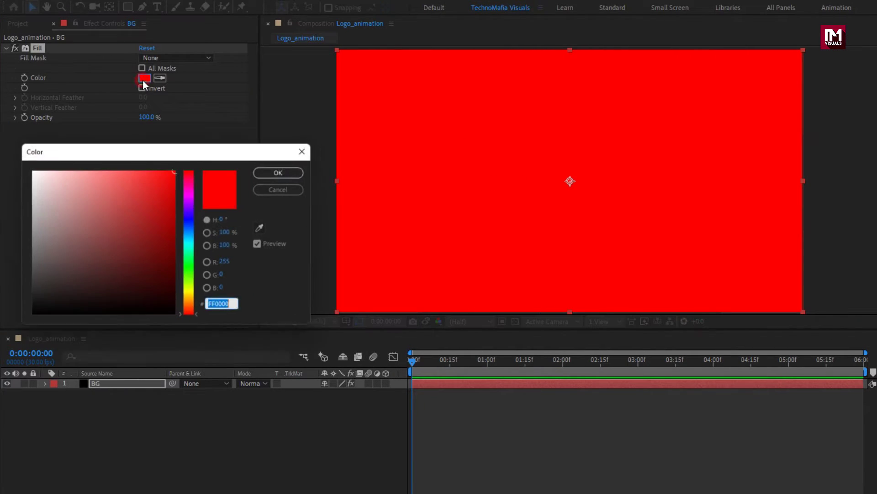
{"action": "left_click", "coordinate": [29, 179]}
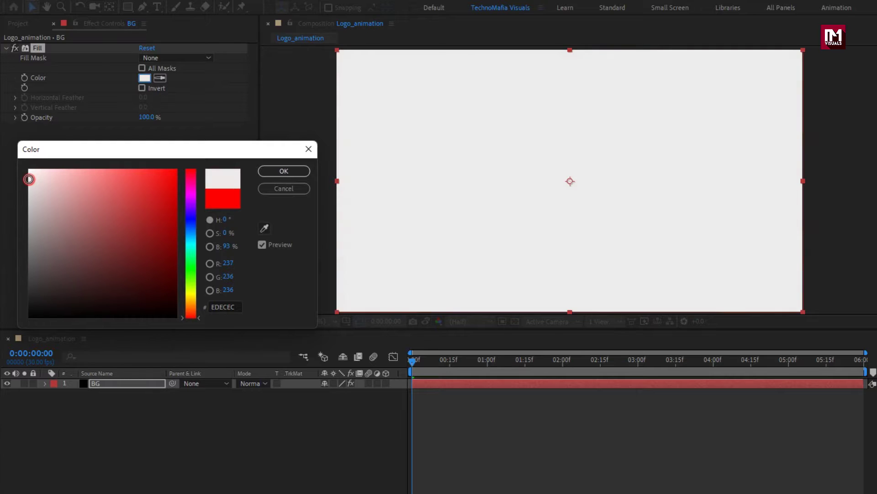
{"action": "left_click_drag", "start_coordinate": [28, 185], "coordinate": [28, 188]}
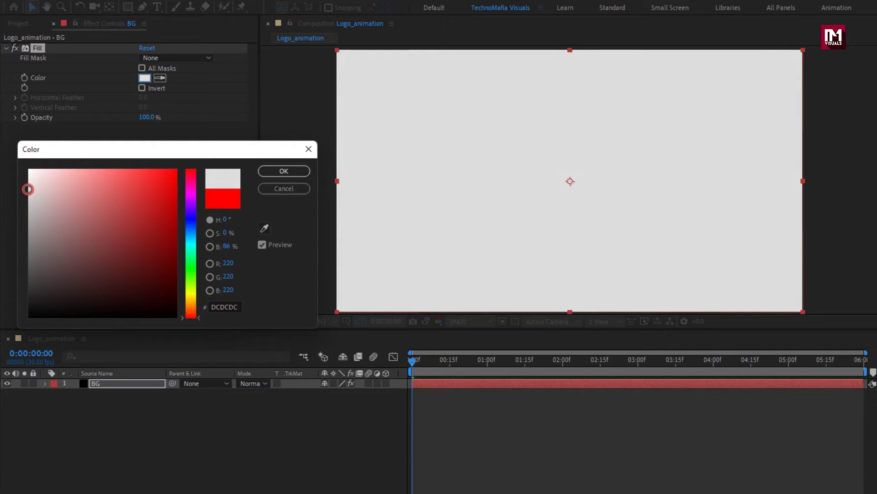
{"action": "left_click", "coordinate": [283, 172]}
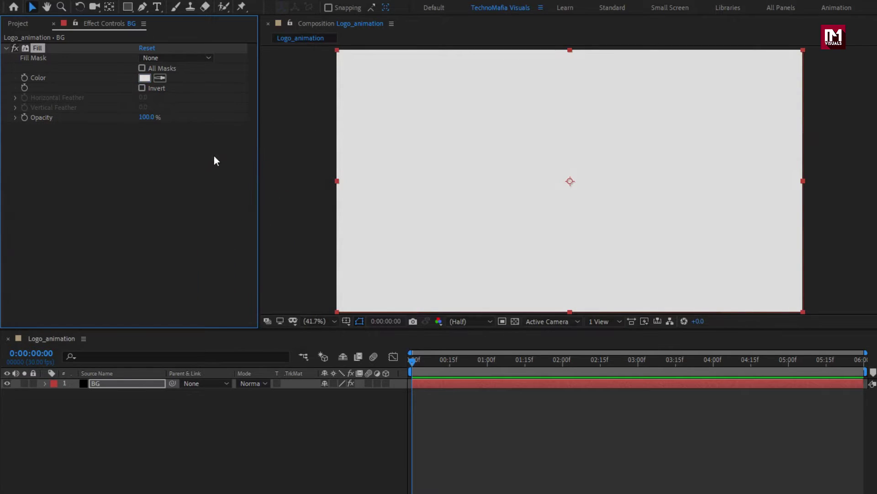
Step: Place Maserati-Logo.png above the BG layer and scale it to 19%
{"action": "left_click", "coordinate": [15, 25]}
{"action": "left_click_drag", "start_coordinate": [47, 143], "coordinate": [149, 380]}
{"action": "key", "text": "s"}
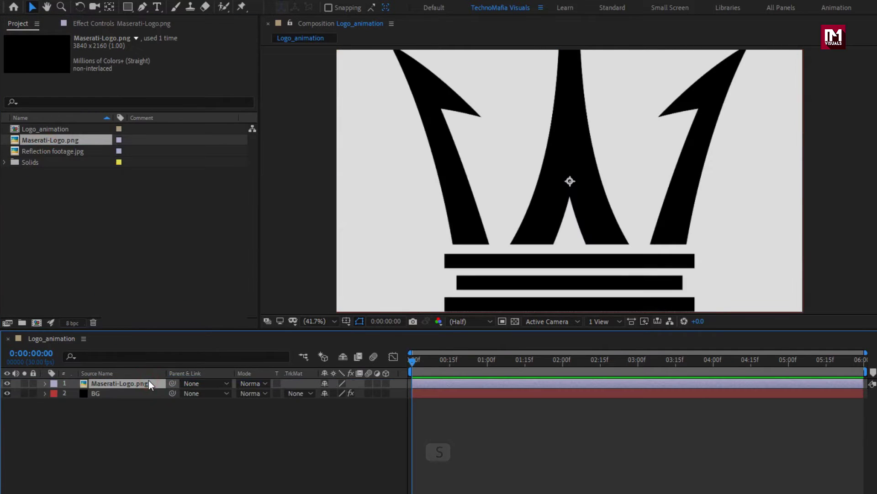
{"action": "left_click_drag", "start_coordinate": [340, 393], "coordinate": [308, 402]}
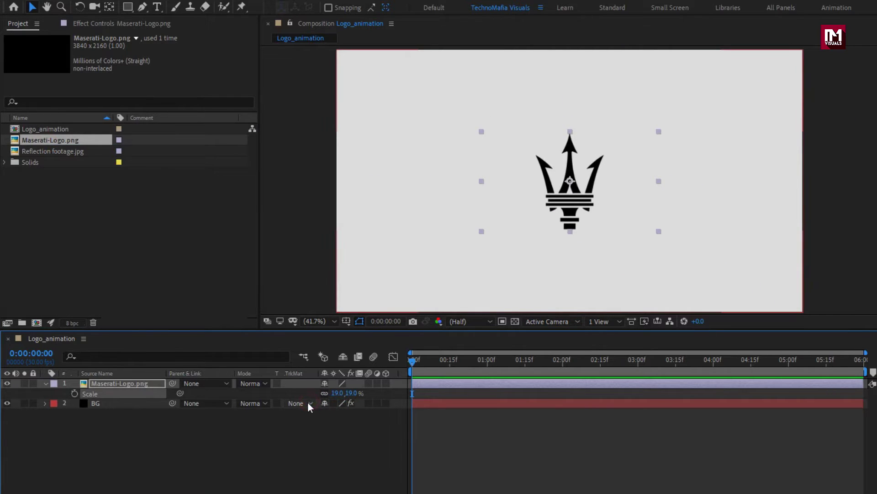
{"action": "left_click", "coordinate": [46, 384]}
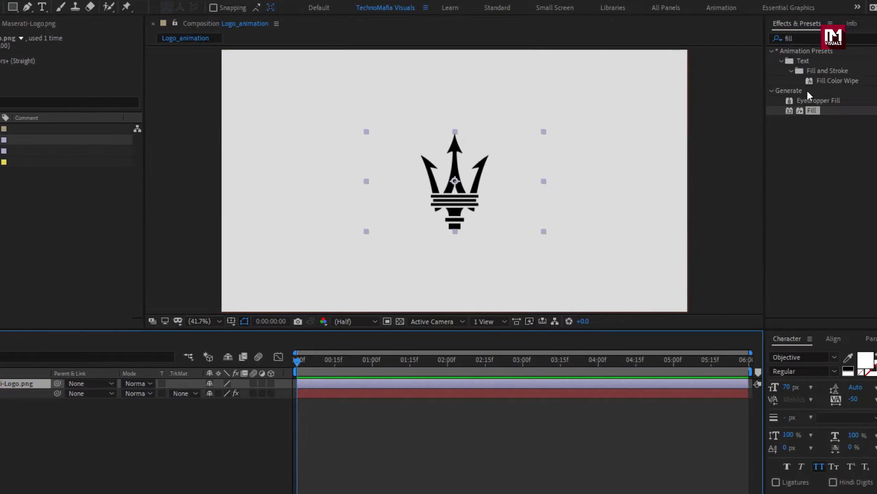
Step: Apply the Fill effect to the Maserati-Logo.png layer and set its color to blue 0072FF
{"action": "double_click", "coordinate": [761, 115]}
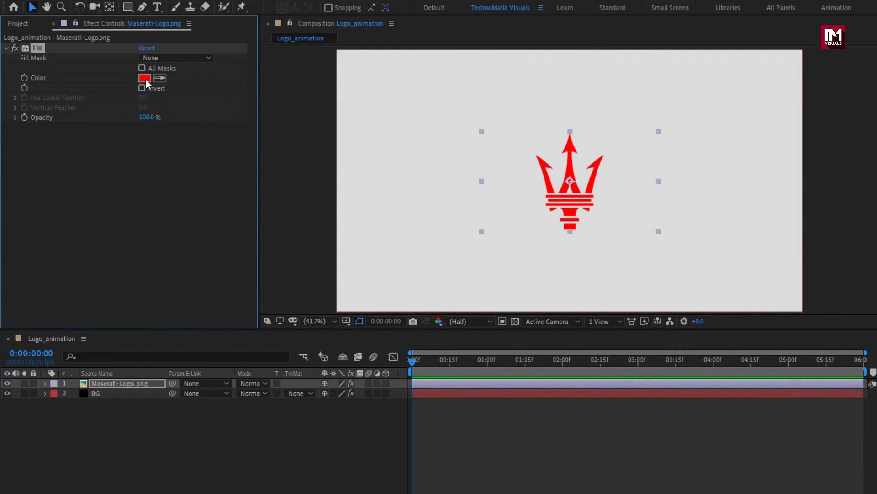
{"action": "left_click", "coordinate": [145, 79]}
{"action": "left_click_drag", "start_coordinate": [188, 220], "coordinate": [189, 233]}
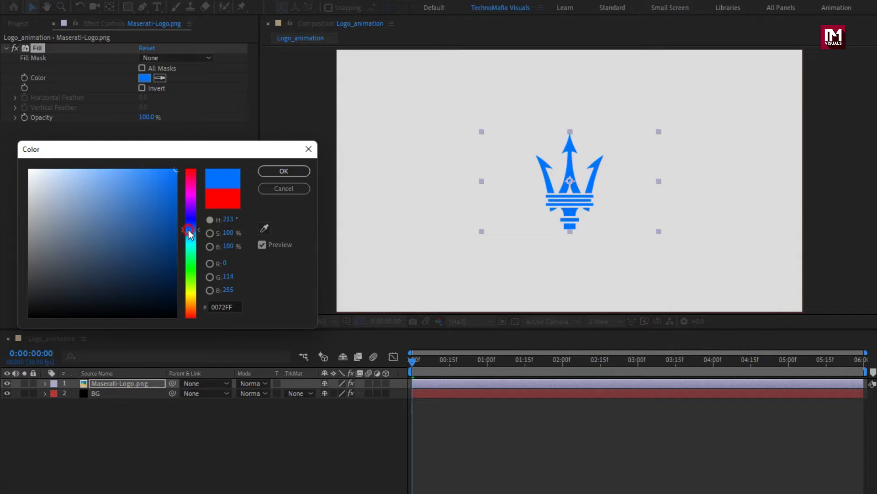
{"action": "left_click", "coordinate": [262, 171]}
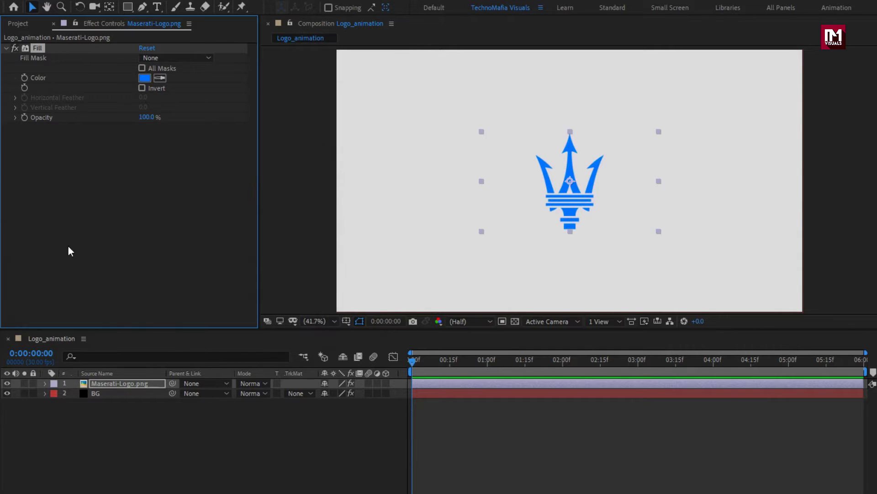
Step: Pre-compose the Maserati-Logo.png layer as Logo, moving all attributes into the new composition
{"action": "left_click", "coordinate": [106, 383]}
{"action": "right_click", "coordinate": [106, 383]}
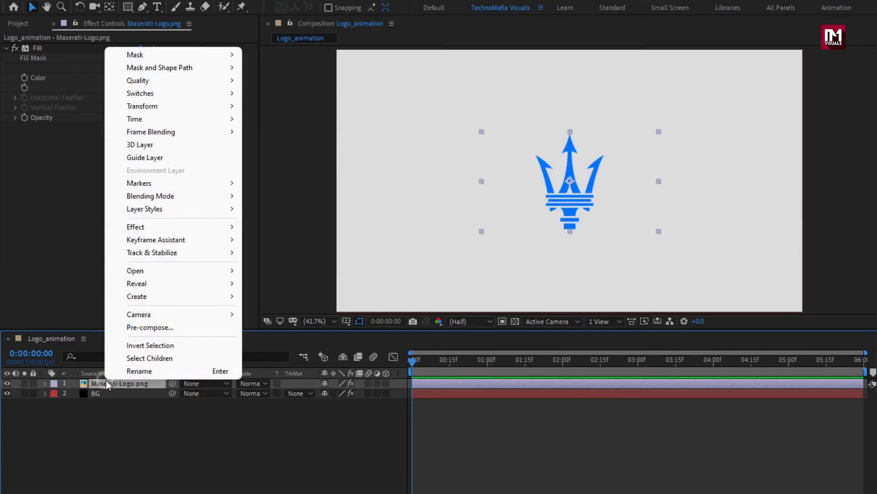
{"action": "left_click", "coordinate": [135, 332]}
{"action": "type", "text": "Lo"}
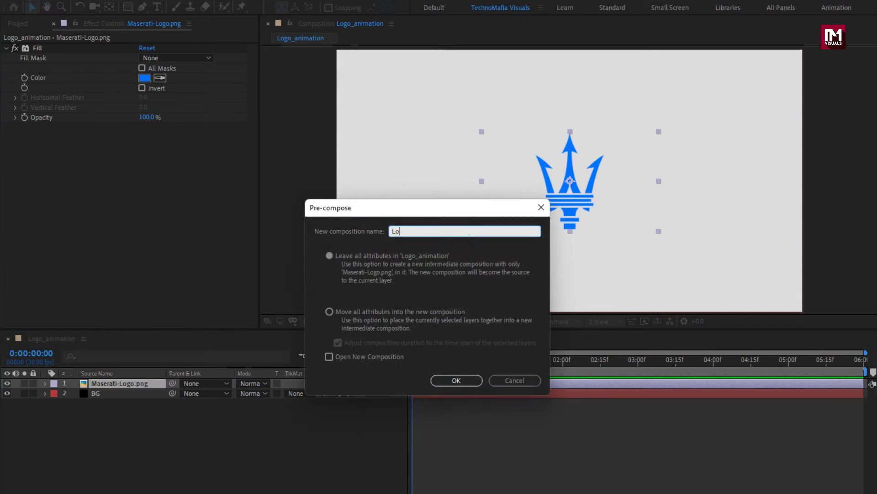
{"action": "type", "text": "go"}
{"action": "left_click", "coordinate": [338, 311]}
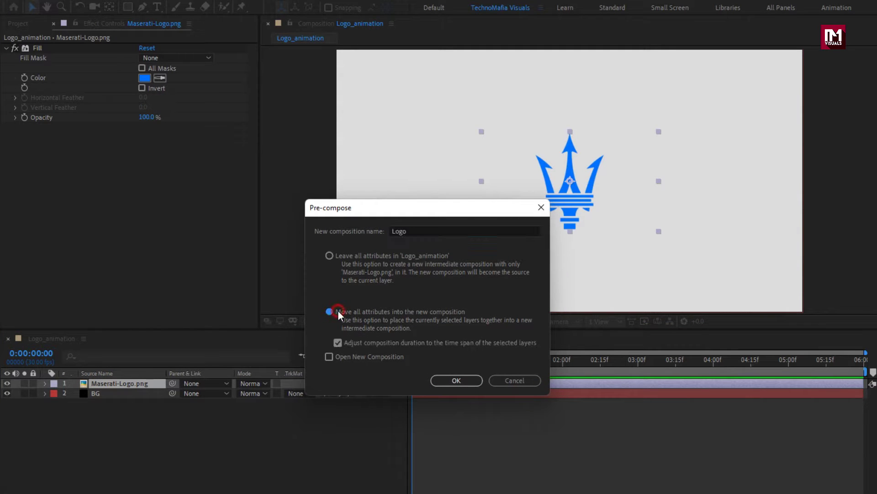
{"action": "left_click", "coordinate": [454, 380]}
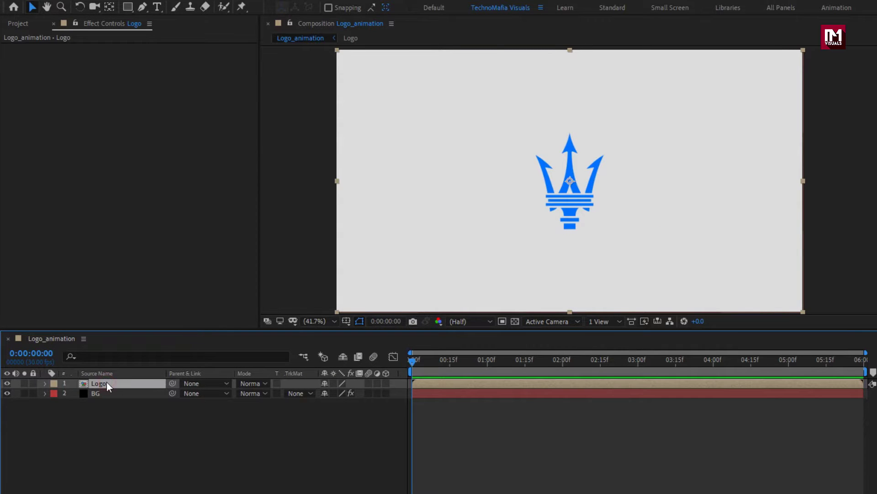
Step: Apply the Fill effect to the Logo precomp layer and set its color to dark gray 595757
{"action": "double_click", "coordinate": [760, 111]}
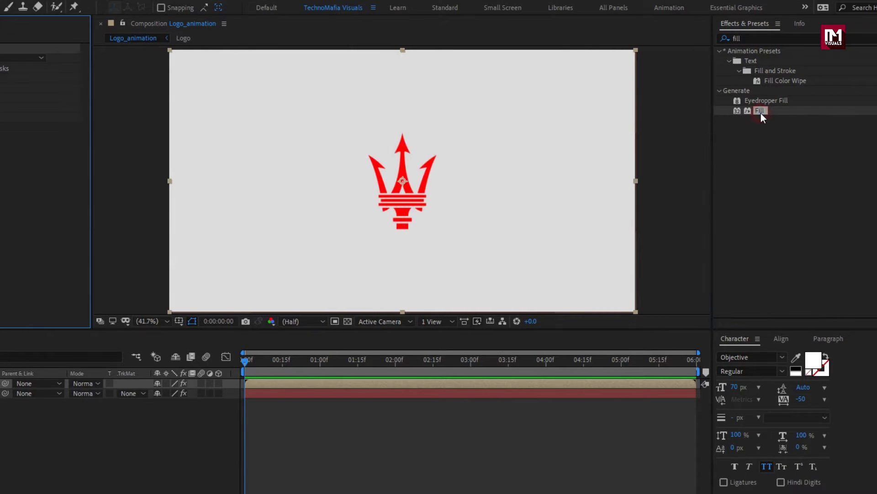
{"action": "left_click", "coordinate": [144, 78]}
{"action": "left_click_drag", "start_coordinate": [31, 239], "coordinate": [31, 267]}
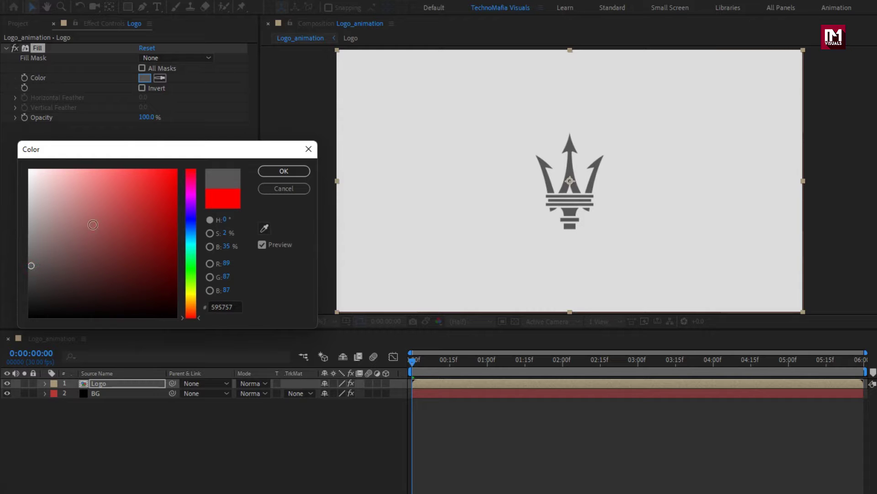
{"action": "left_click", "coordinate": [280, 174]}
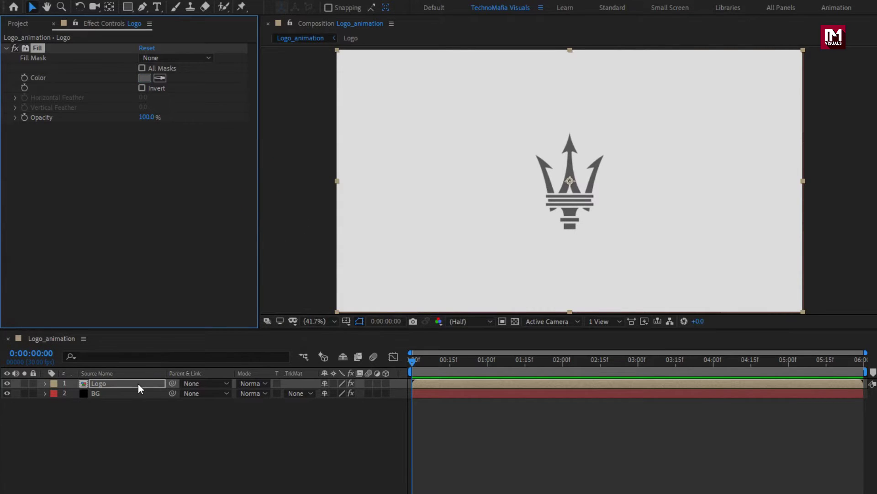
Step: Find the CC Radial Fast Blur effect and apply it to the Logo layer
{"action": "left_click", "coordinate": [748, 38]}
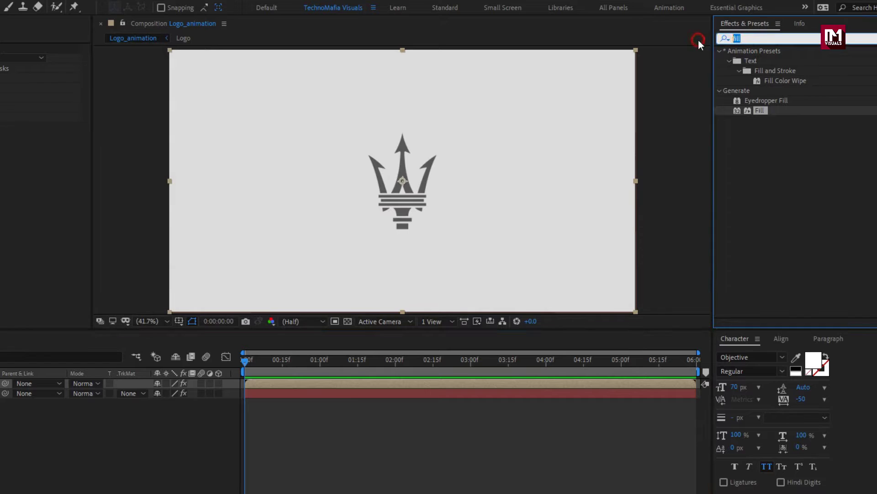
{"action": "type", "text": "cc rad"}
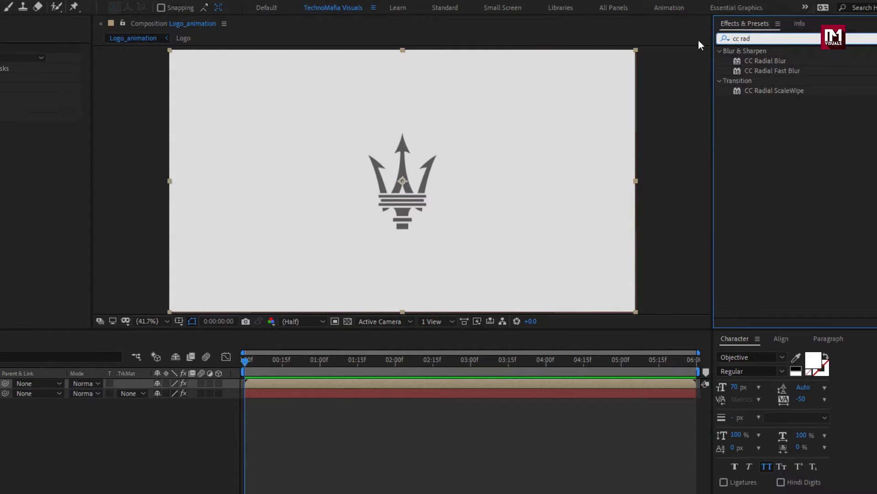
{"action": "double_click", "coordinate": [776, 71]}
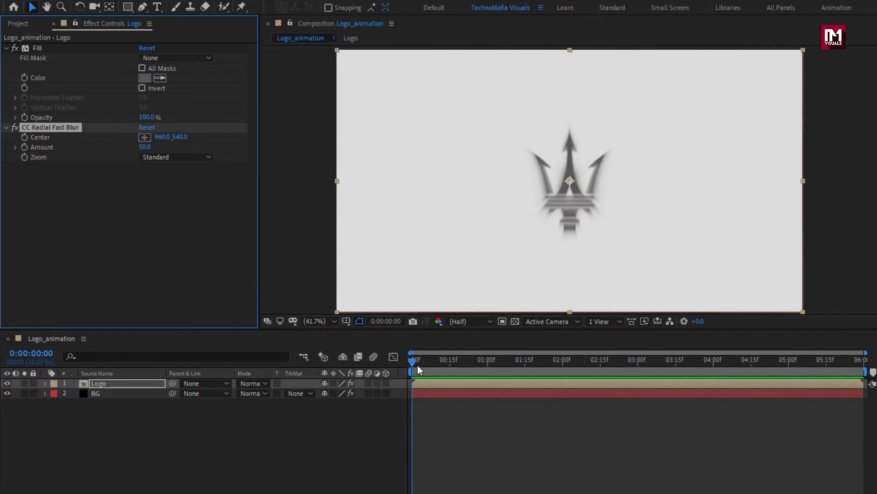
Step: Keyframe the blur's Center from about -52.8, 772.8 at 0:00:00:00 to about 1596, 55.2 at 0:00:03:00
{"action": "left_click", "coordinate": [410, 362]}
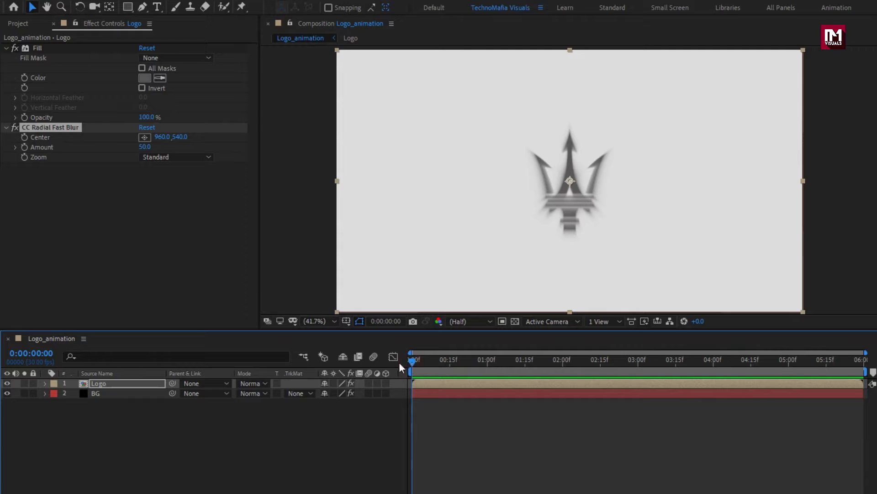
{"action": "left_click", "coordinate": [25, 137]}
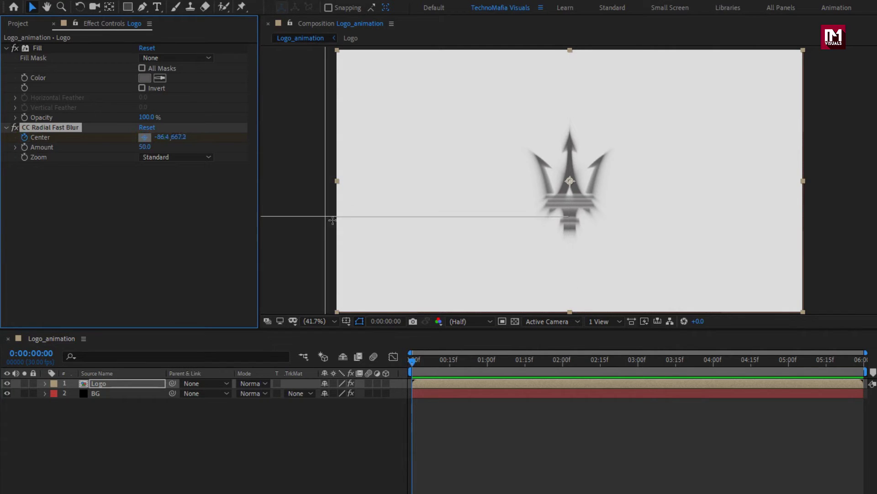
{"action": "left_click", "coordinate": [325, 239]}
{"action": "left_click_drag", "start_coordinate": [325, 239], "coordinate": [323, 237]}
{"action": "left_click_drag", "start_coordinate": [413, 361], "coordinate": [638, 361]}
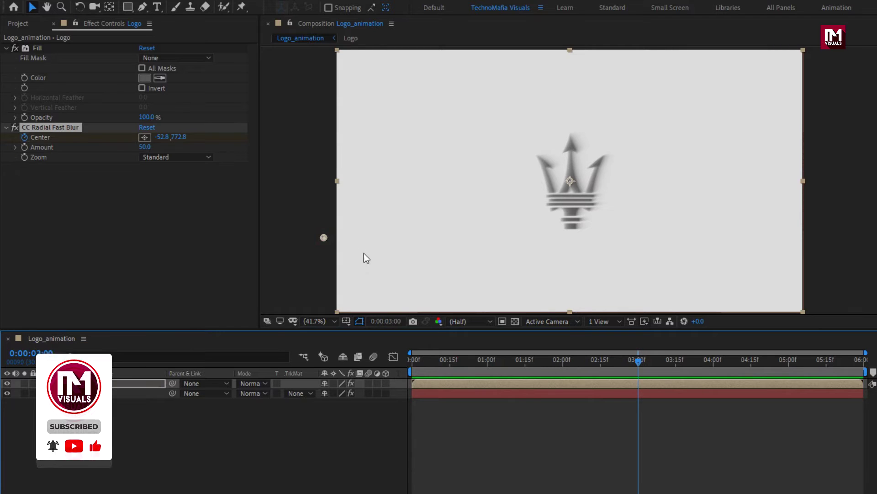
{"action": "left_click_drag", "start_coordinate": [325, 237], "coordinate": [725, 62]}
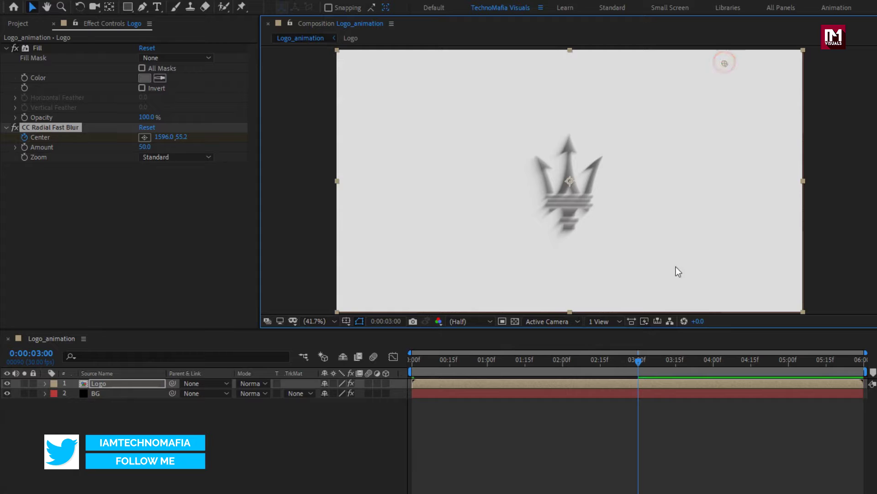
Step: Keyframe the radial blur's Amount at 0:00:02:00 with a value of 90
{"action": "left_click_drag", "start_coordinate": [636, 360], "coordinate": [564, 361]}
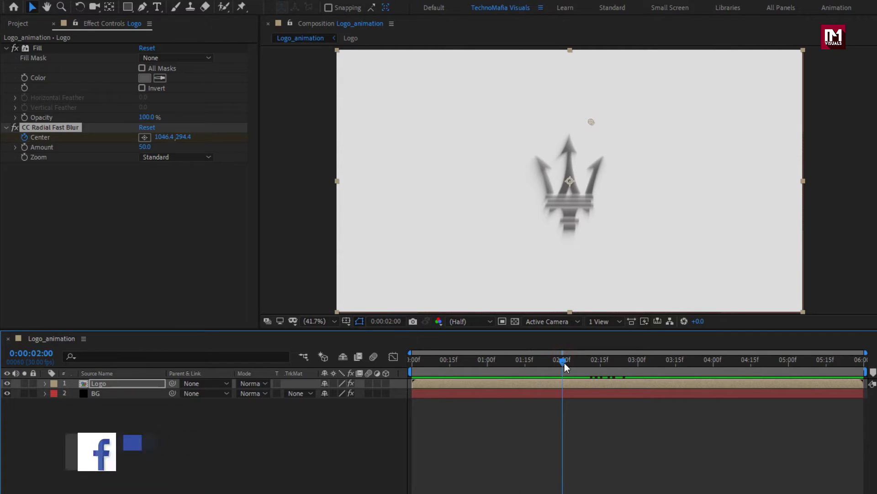
{"action": "left_click", "coordinate": [24, 147]}
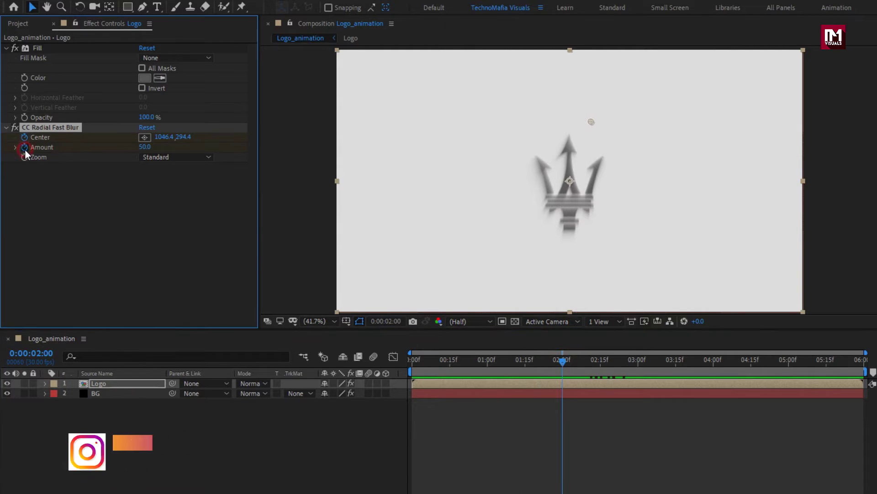
{"action": "left_click", "coordinate": [144, 147]}
{"action": "type", "text": "90"}
{"action": "key", "text": "Return"}
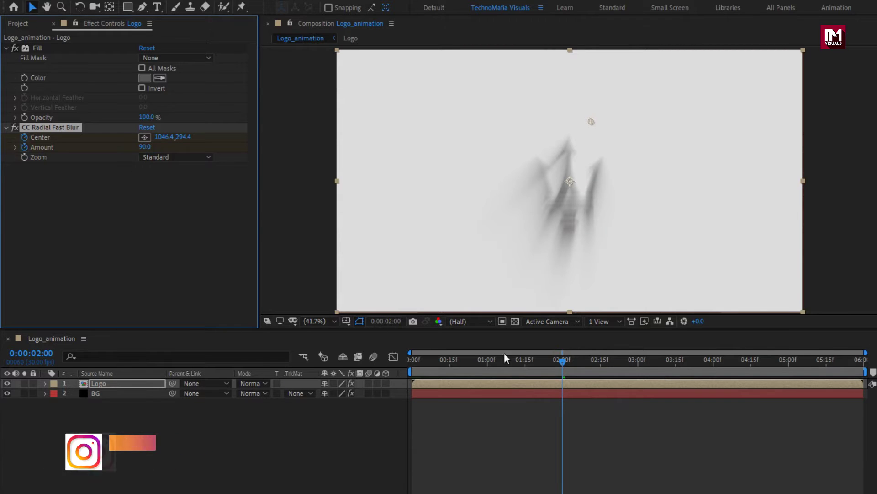
Step: Keyframe the radial blur's Amount at 0:00:00:20 with a value of 80
{"action": "left_click", "coordinate": [563, 360]}
{"action": "left_click_drag", "start_coordinate": [563, 361], "coordinate": [463, 361]}
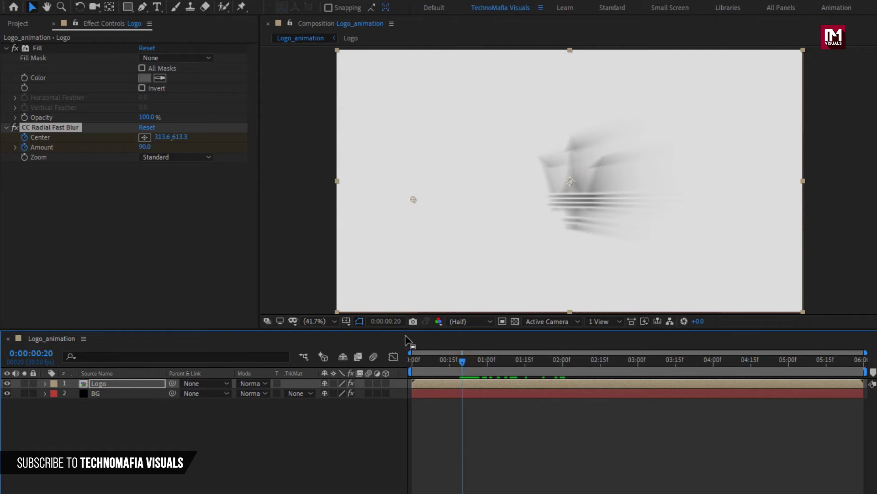
{"action": "left_click", "coordinate": [144, 146]}
{"action": "type", "text": "80"}
{"action": "key", "text": "Return"}
Step: Reveal the Logo layer's keyframed properties and keyframe the radial blur's Amount at 0:00:02:10 with a value of 60
{"action": "key", "text": "u"}
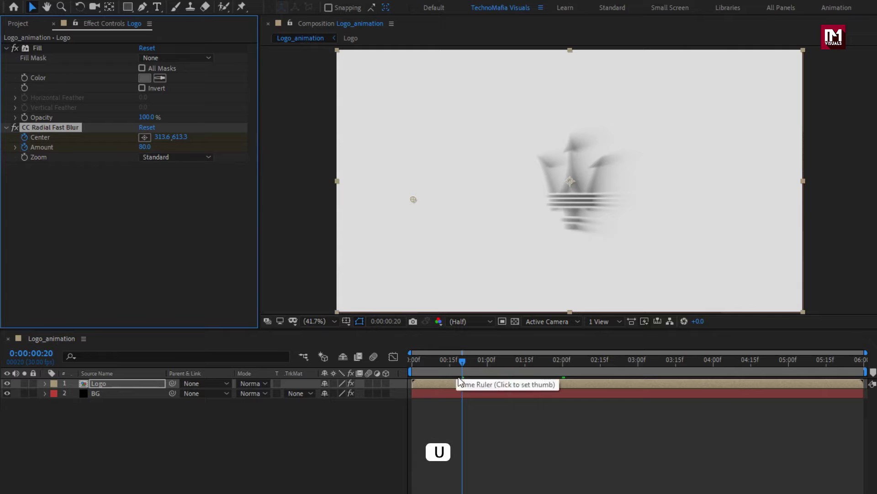
{"action": "left_click_drag", "start_coordinate": [461, 366], "coordinate": [588, 372]}
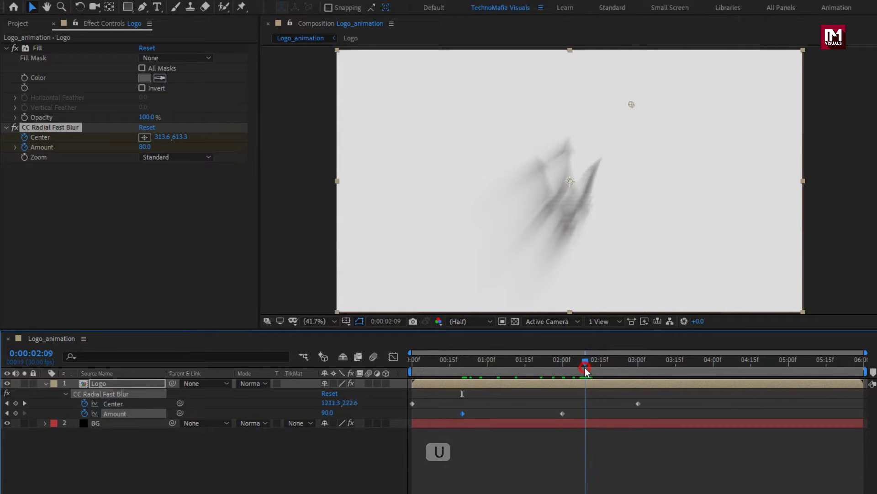
{"action": "left_click", "coordinate": [144, 147]}
{"action": "key", "text": "Return"}
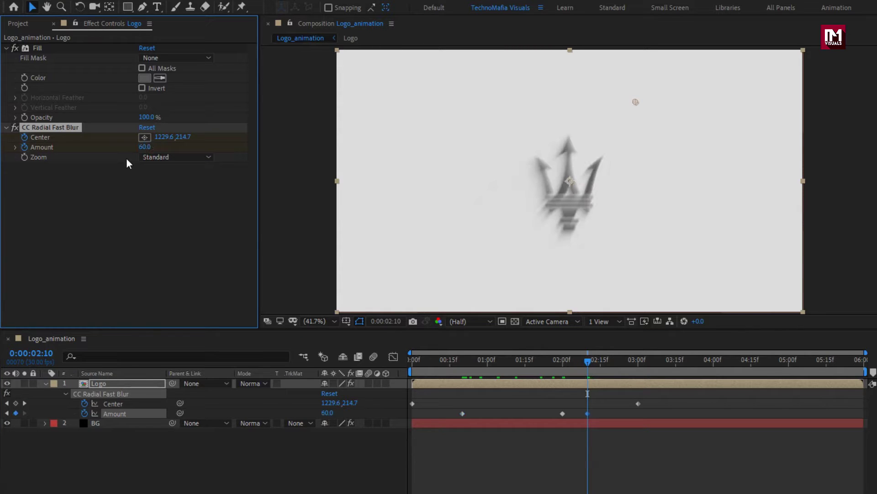
Step: Try the Darkest zoom mode for the radial blur, settle on Brightest, and scrub the timeline to check the light rays
{"action": "mouse_move", "coordinate": [559, 363]}
{"action": "left_mouse_down"}
{"action": "mouse_move", "coordinate": [412, 364]}
{"action": "mouse_move", "coordinate": [644, 364]}
{"action": "mouse_move", "coordinate": [417, 362]}
{"action": "mouse_move", "coordinate": [548, 361]}
{"action": "left_mouse_up"}
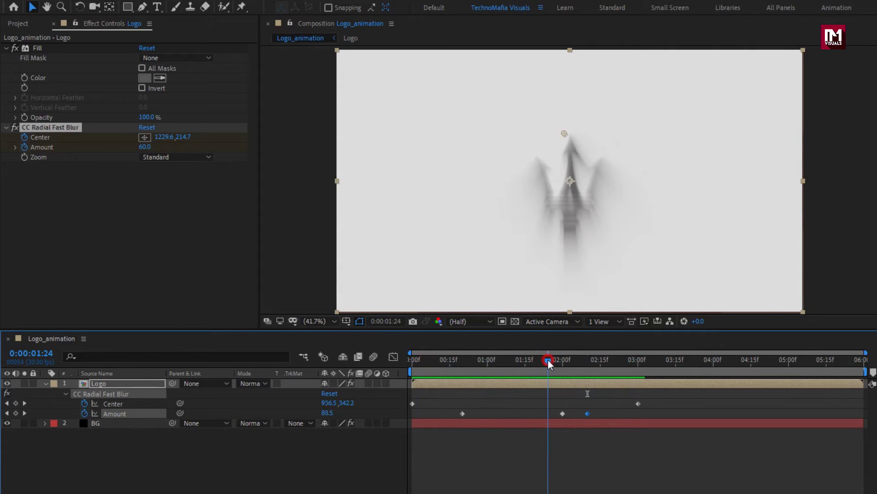
{"action": "left_click", "coordinate": [176, 158]}
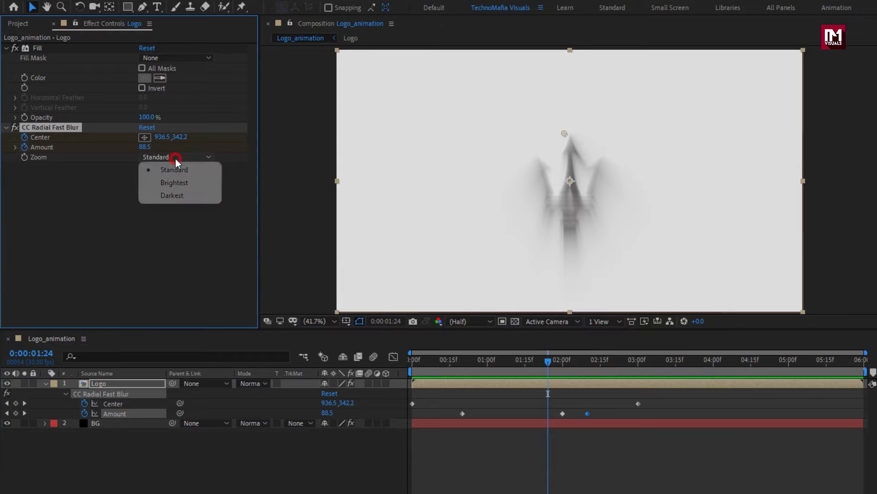
{"action": "left_click", "coordinate": [178, 196]}
{"action": "left_click", "coordinate": [170, 157]}
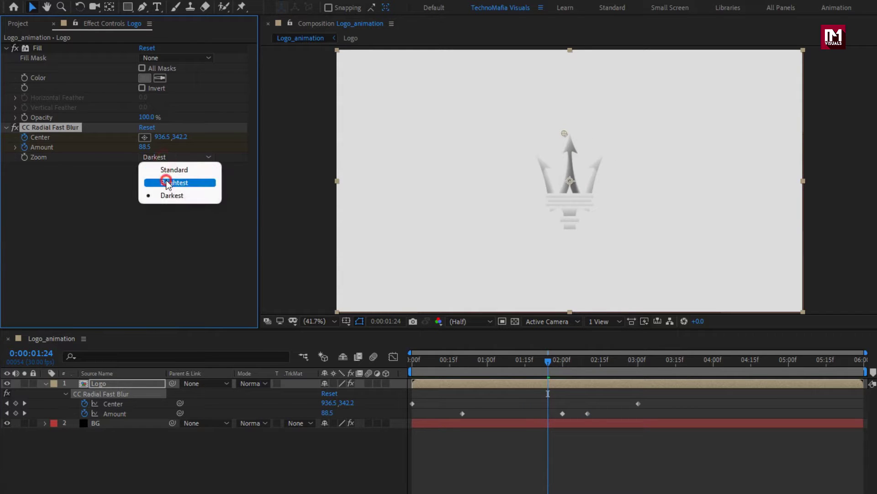
{"action": "left_click", "coordinate": [168, 183]}
{"action": "left_click_drag", "start_coordinate": [533, 361], "coordinate": [656, 360]}
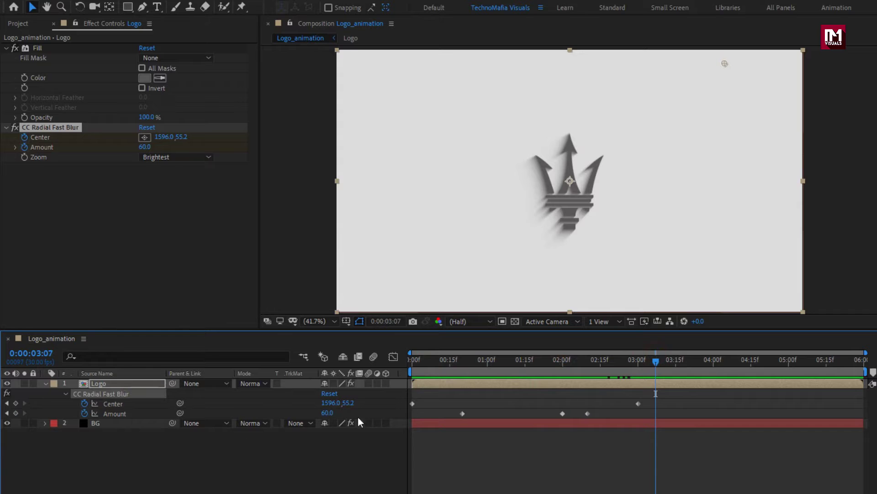
Step: Keyframe the Logo layer's opacity at 15% at 0:00:00:10 and at 0% at 0:00:00:00
{"action": "left_click", "coordinate": [112, 386]}
{"action": "key", "text": "t"}
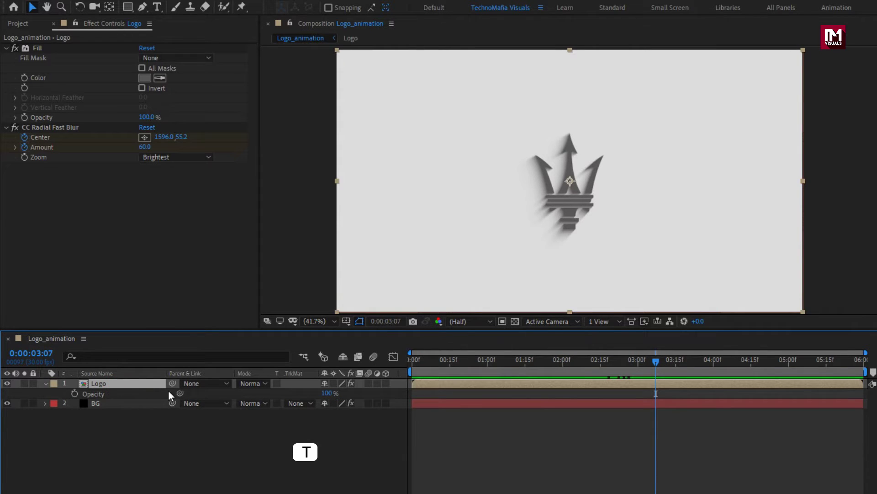
{"action": "left_click_drag", "start_coordinate": [417, 363], "coordinate": [438, 363]}
{"action": "left_click", "coordinate": [74, 393]}
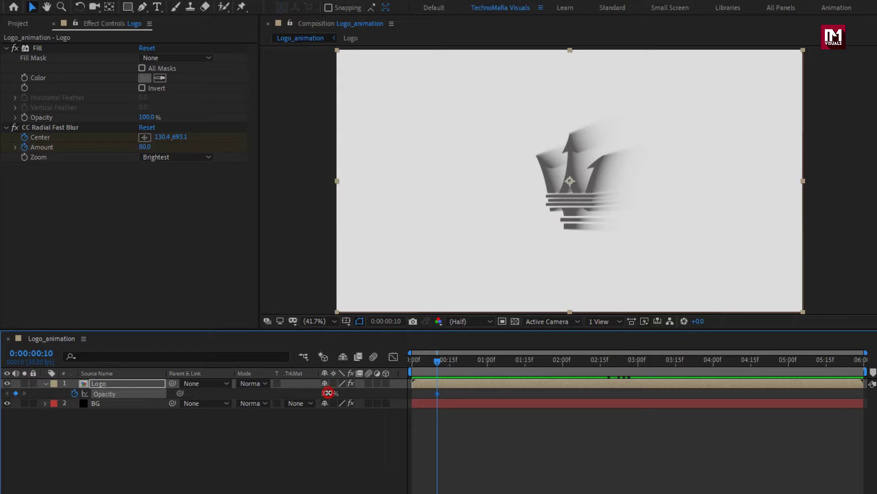
{"action": "key", "text": "Return"}
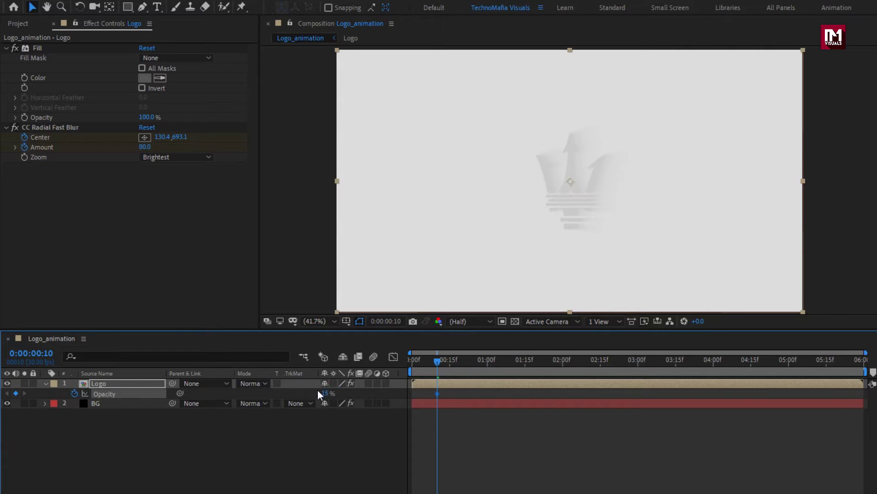
{"action": "left_click_drag", "start_coordinate": [413, 361], "coordinate": [399, 369]}
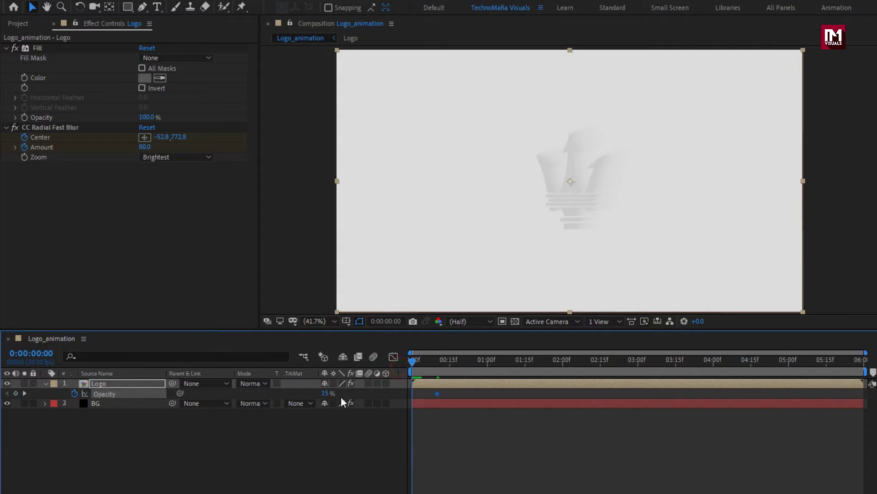
{"action": "left_click_drag", "start_coordinate": [325, 393], "coordinate": [250, 393]}
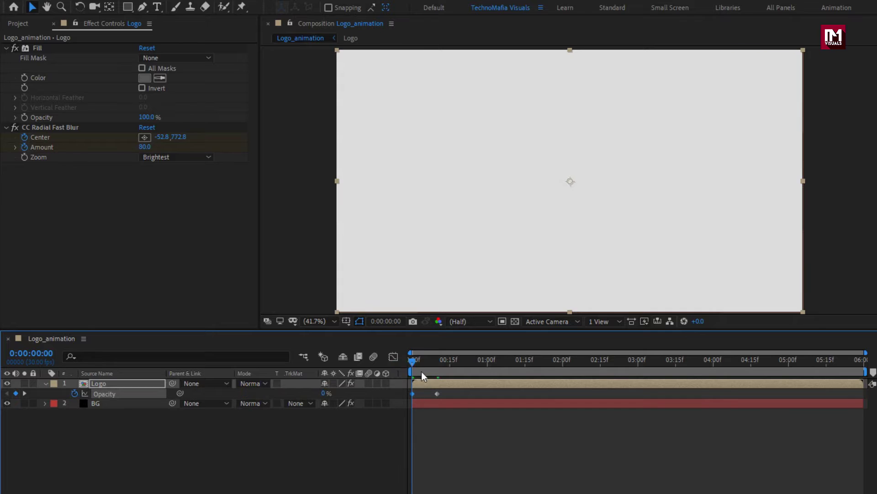
Step: Keyframe the Logo layer's opacity at 50% at 0:00:00:20 and at 80% at 0:00:01:00
{"action": "left_click_drag", "start_coordinate": [412, 365], "coordinate": [462, 364]}
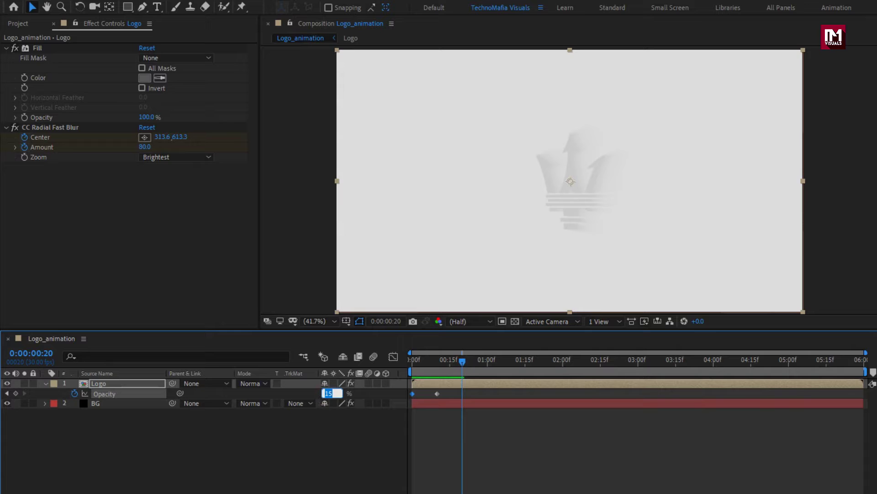
{"action": "type", "text": "50"}
{"action": "key", "text": "Return"}
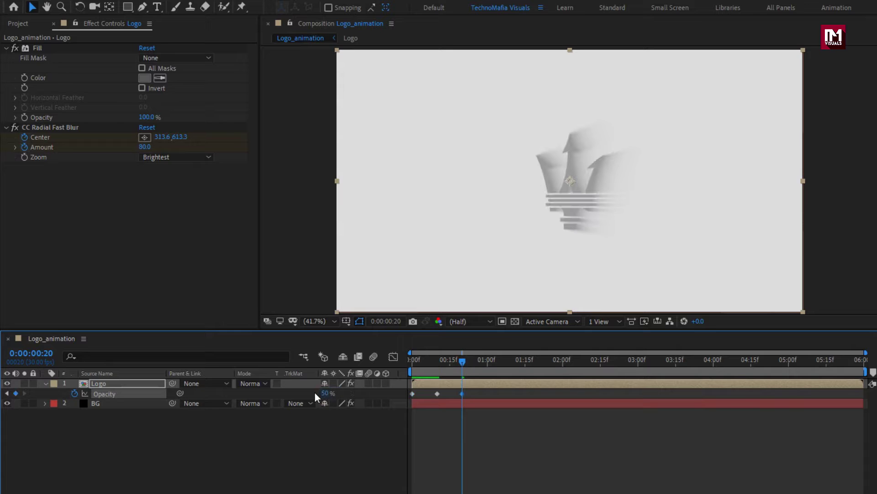
{"action": "left_click", "coordinate": [488, 364]}
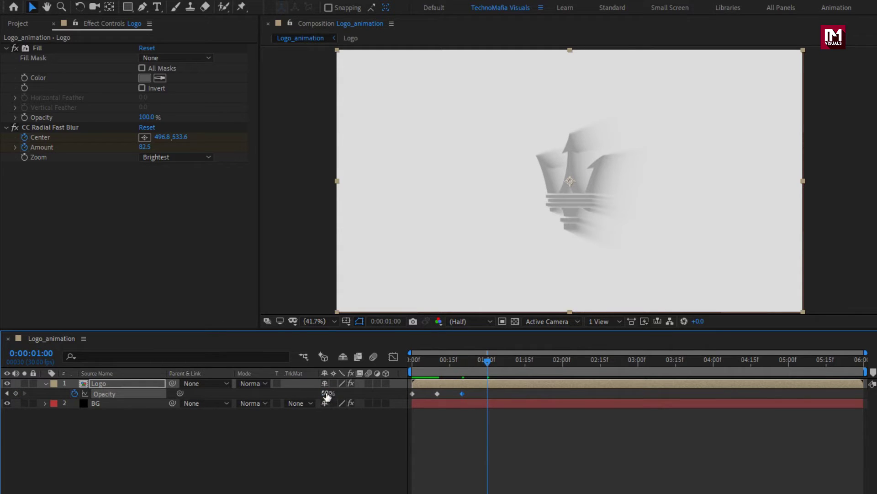
{"action": "type", "text": "80"}
{"action": "key", "text": "Return"}
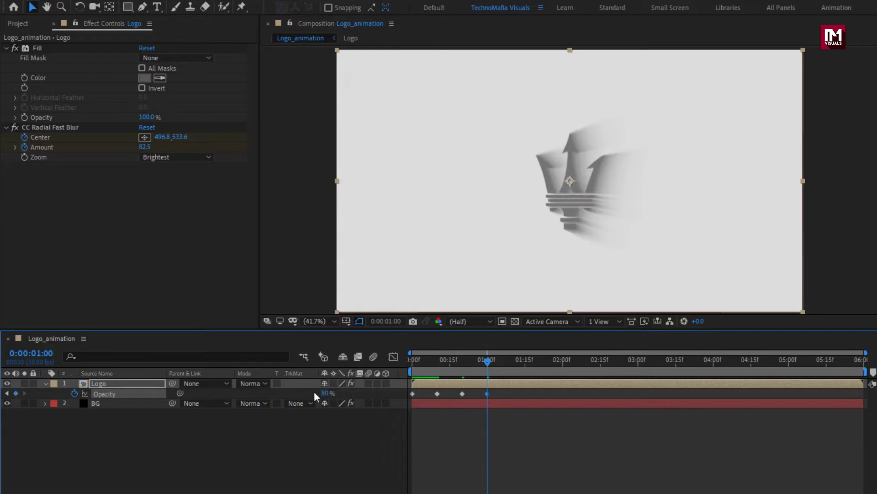
Step: Hold the Logo layer's opacity at 80% with a keyframe at 0:00:02:00 and fade it to 0% at 0:00:02:10
{"action": "left_click_drag", "start_coordinate": [550, 362], "coordinate": [564, 363]}
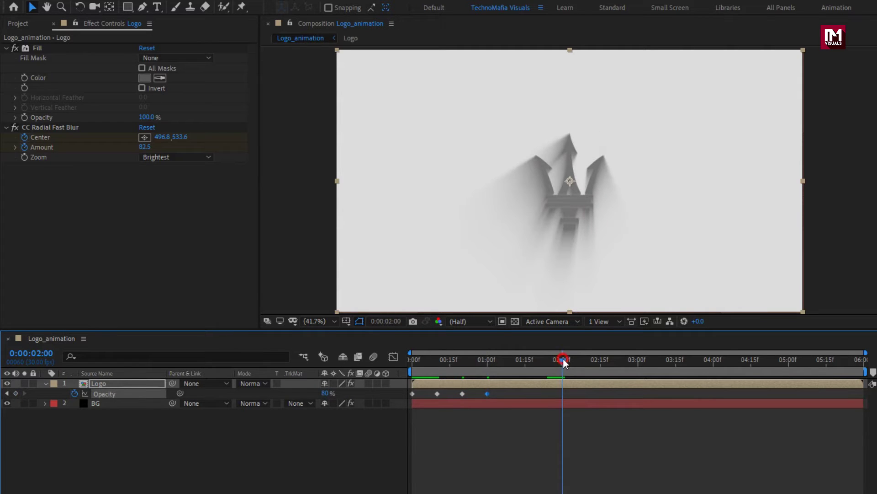
{"action": "left_click", "coordinate": [17, 394]}
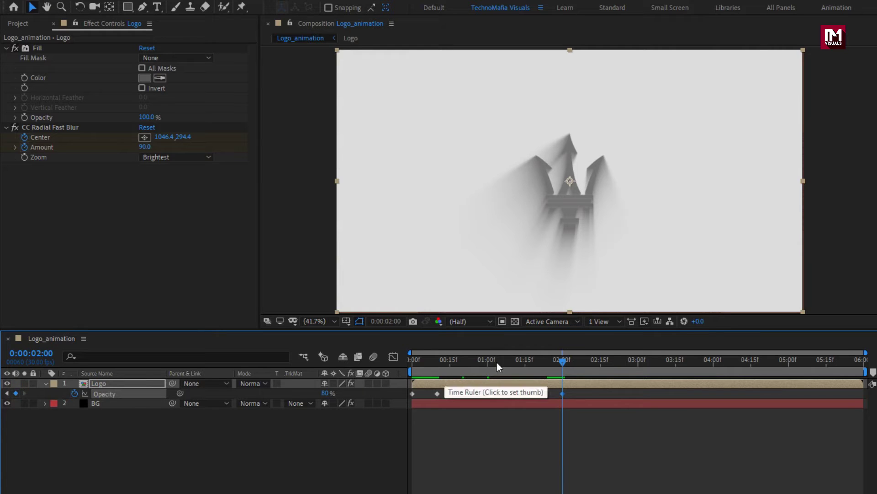
{"action": "left_click_drag", "start_coordinate": [564, 361], "coordinate": [589, 363]}
{"action": "left_click_drag", "start_coordinate": [325, 392], "coordinate": [251, 392]}
{"action": "left_click_drag", "start_coordinate": [452, 366], "coordinate": [637, 364]}
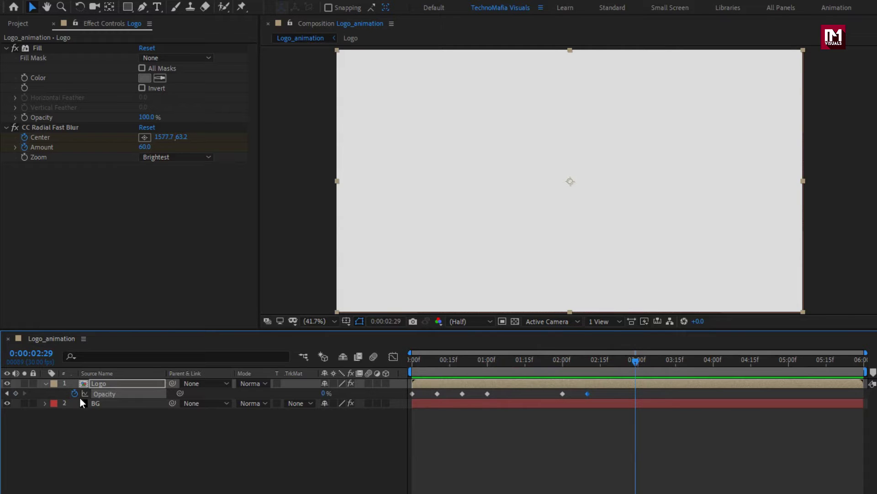
{"action": "left_click", "coordinate": [48, 383]}
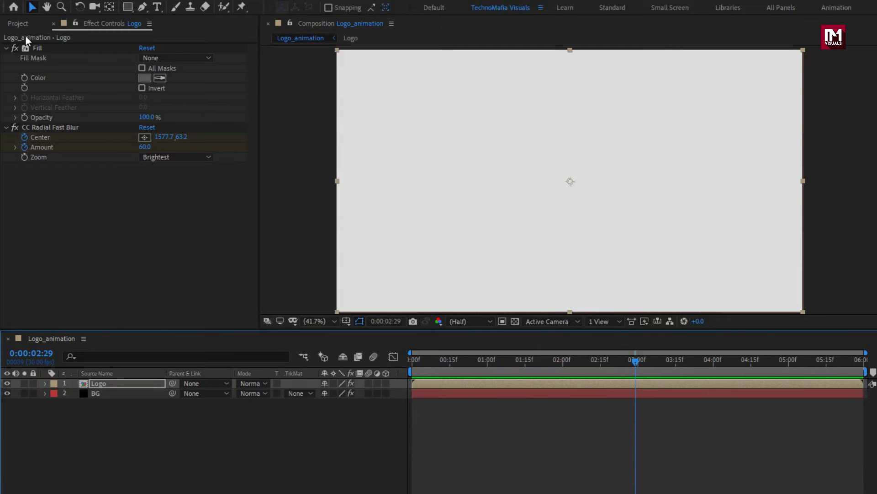
Step: Add the Logo composition from the project again as the top layer of Logo_animation
{"action": "left_click", "coordinate": [18, 24]}
{"action": "left_click", "coordinate": [28, 130]}
{"action": "left_click_drag", "start_coordinate": [34, 133], "coordinate": [121, 382]}
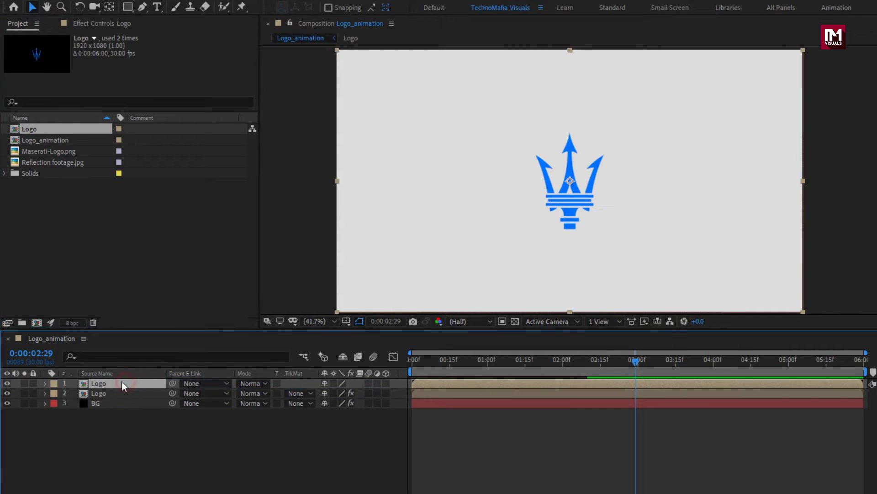
{"action": "left_click_drag", "start_coordinate": [441, 370], "coordinate": [486, 371]}
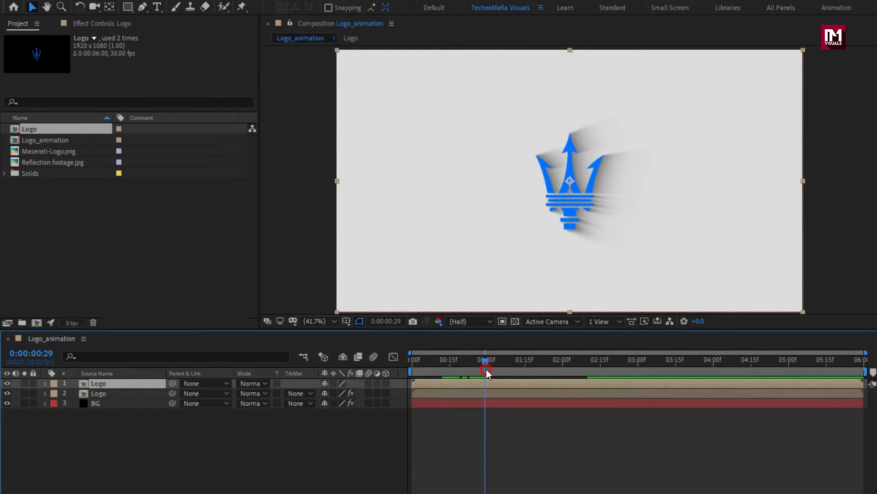
Step: Set the blurred Logo layer's track matte to Alpha Inverted Matte, using the Logo layer above it, and preview the shadow
{"action": "left_click", "coordinate": [132, 392]}
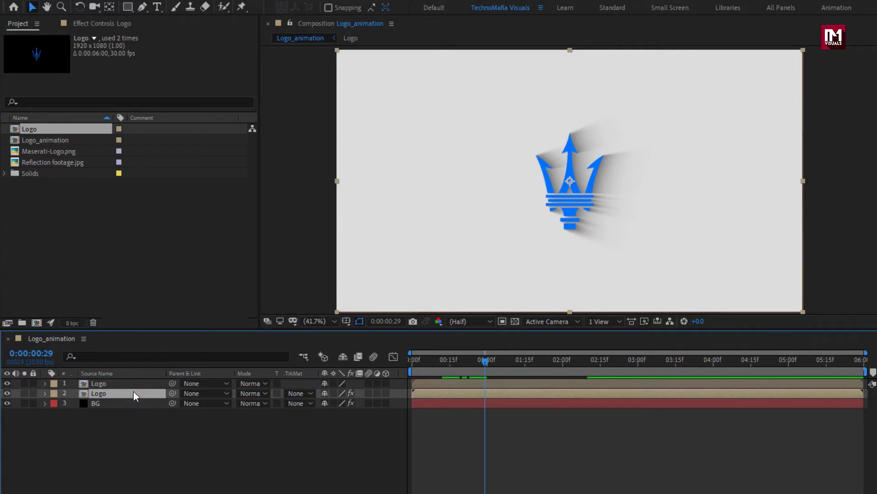
{"action": "left_click", "coordinate": [296, 394]}
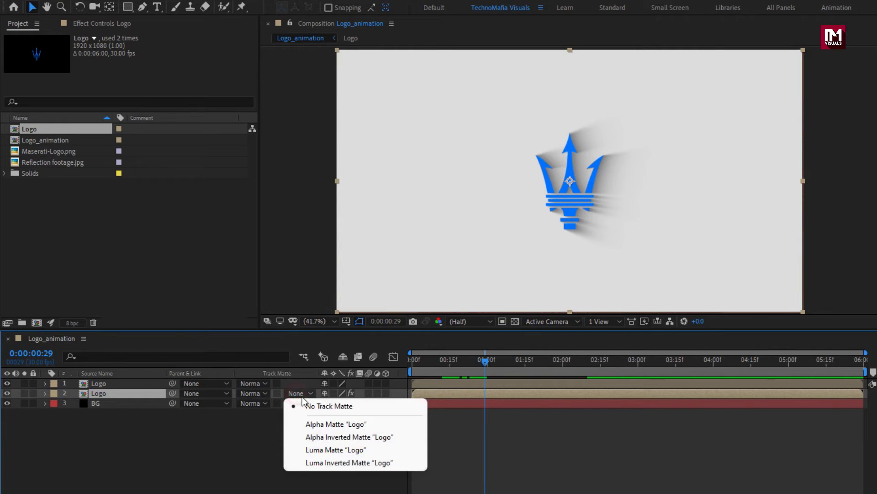
{"action": "left_click", "coordinate": [363, 437]}
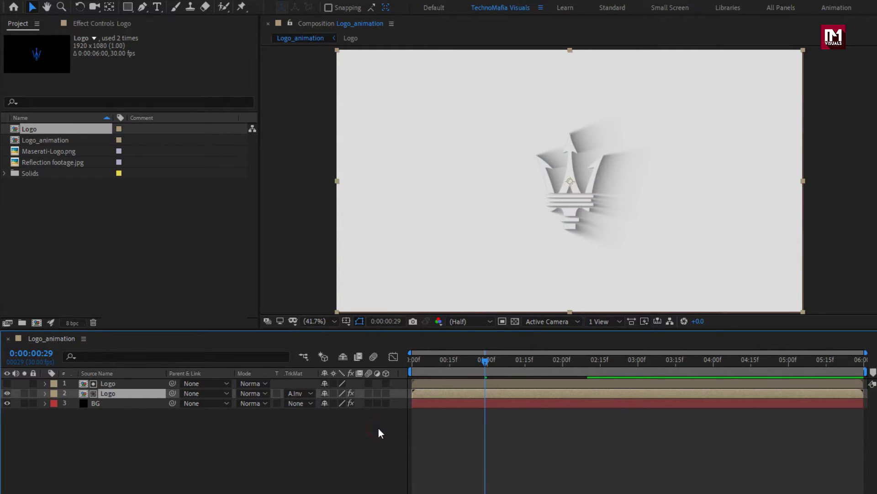
{"action": "left_click_drag", "start_coordinate": [434, 362], "coordinate": [524, 364]}
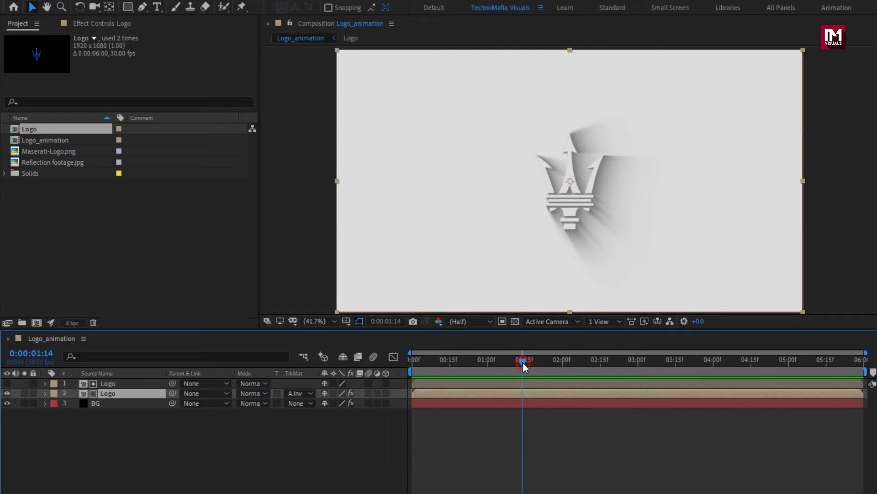
Step: Keyframe the matte Logo layer's opacity from 100% at 0:00:02:00 to 0% at 0:00:02:10
{"action": "left_click", "coordinate": [115, 384]}
{"action": "key", "text": "t"}
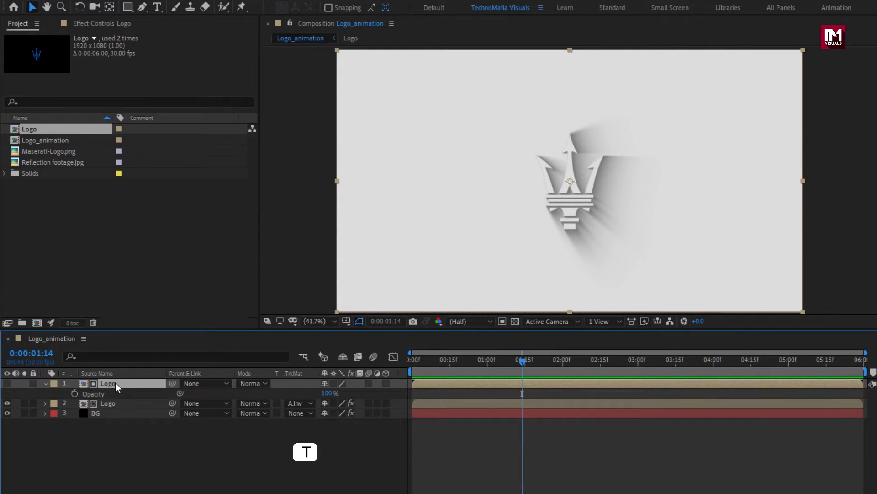
{"action": "left_click", "coordinate": [563, 367]}
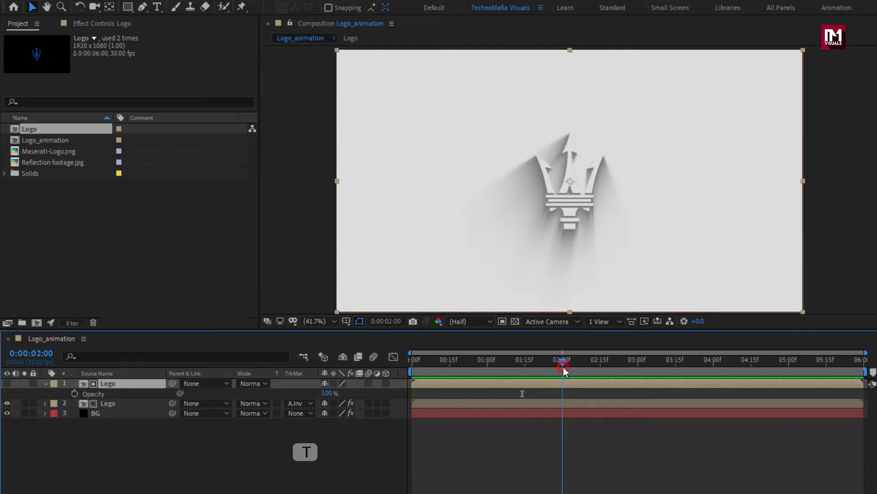
{"action": "left_click", "coordinate": [75, 394]}
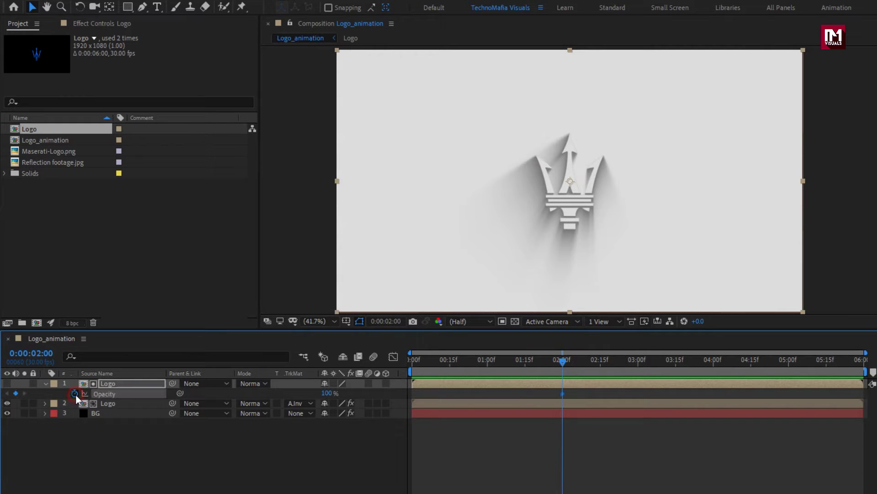
{"action": "left_click_drag", "start_coordinate": [564, 361], "coordinate": [587, 364]}
{"action": "left_click_drag", "start_coordinate": [326, 397], "coordinate": [234, 397]}
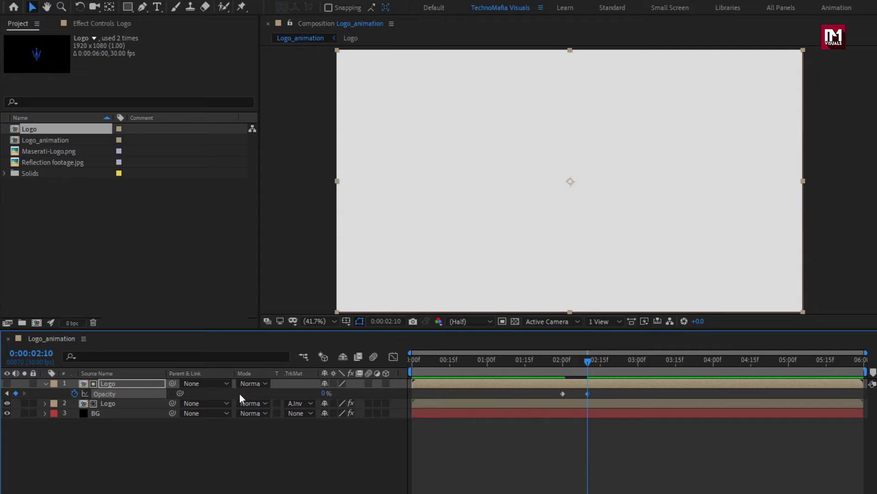
{"action": "left_click_drag", "start_coordinate": [550, 368], "coordinate": [505, 369]}
{"action": "left_click", "coordinate": [45, 383]}
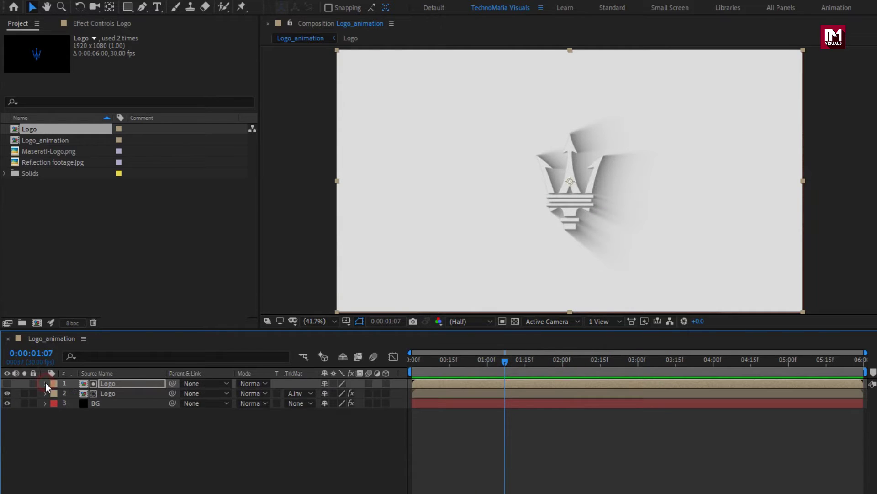
Step: Add the Logo composition as the top layer of Logo_animation and apply a Fill effect in white (FFFFFF)
{"action": "left_click_drag", "start_coordinate": [28, 130], "coordinate": [127, 383]}
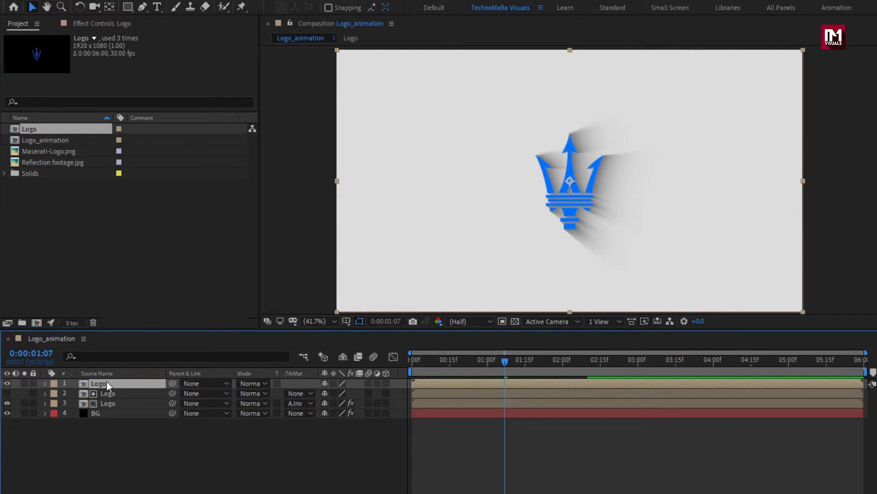
{"action": "left_click", "coordinate": [716, 40]}
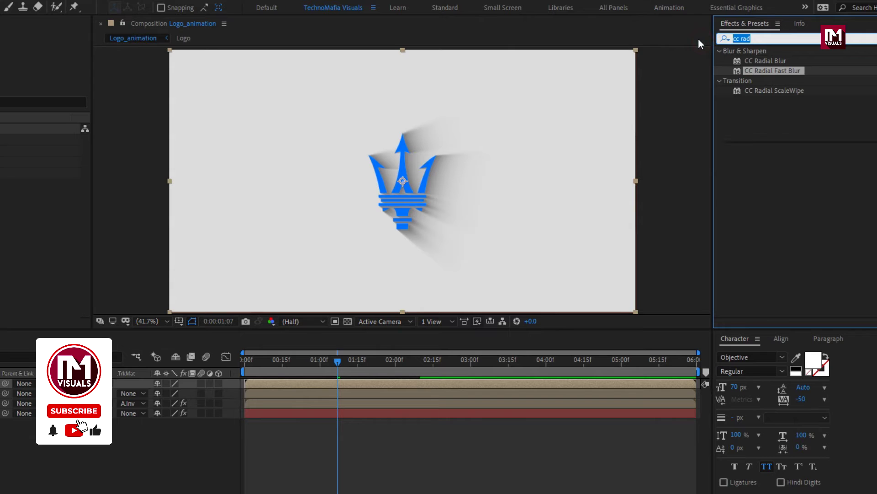
{"action": "type", "text": "fill"}
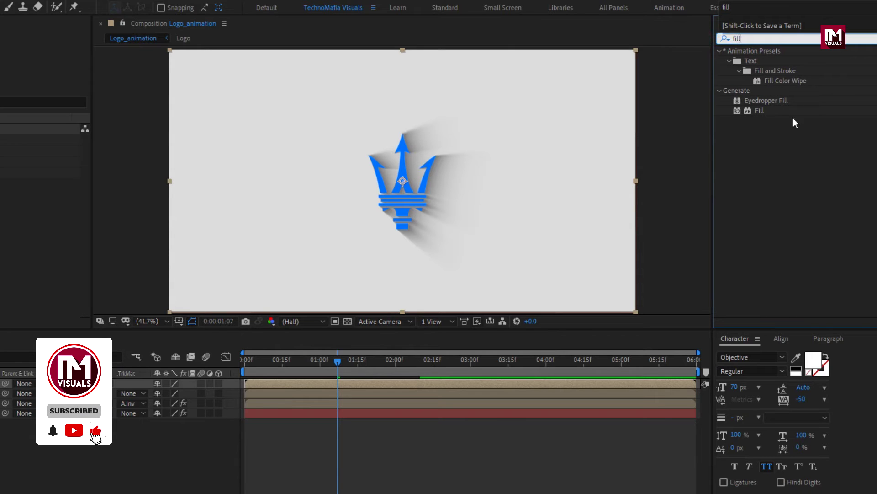
{"action": "double_click", "coordinate": [763, 111]}
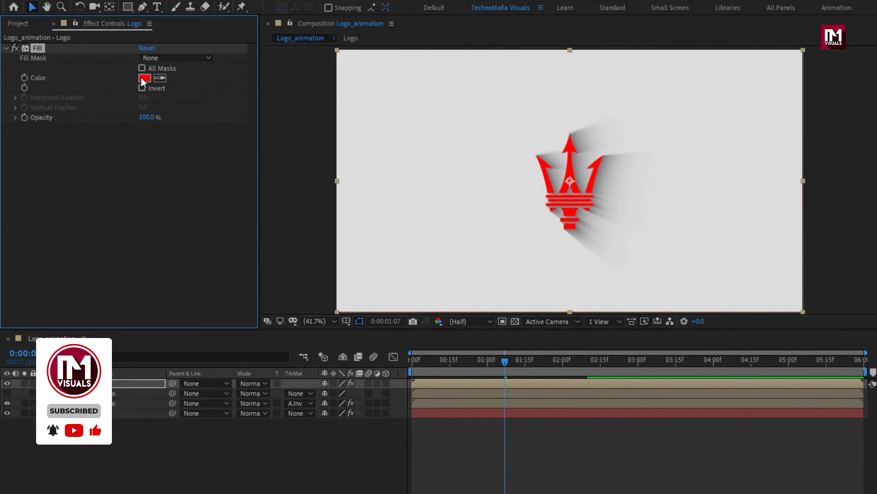
{"action": "left_click", "coordinate": [143, 78]}
{"action": "left_click_drag", "start_coordinate": [55, 183], "coordinate": [1, 161]}
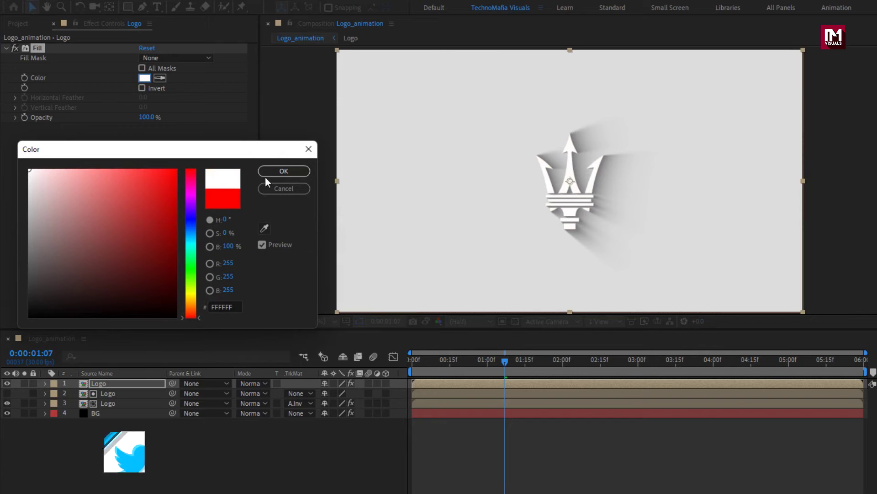
{"action": "left_click", "coordinate": [267, 173]}
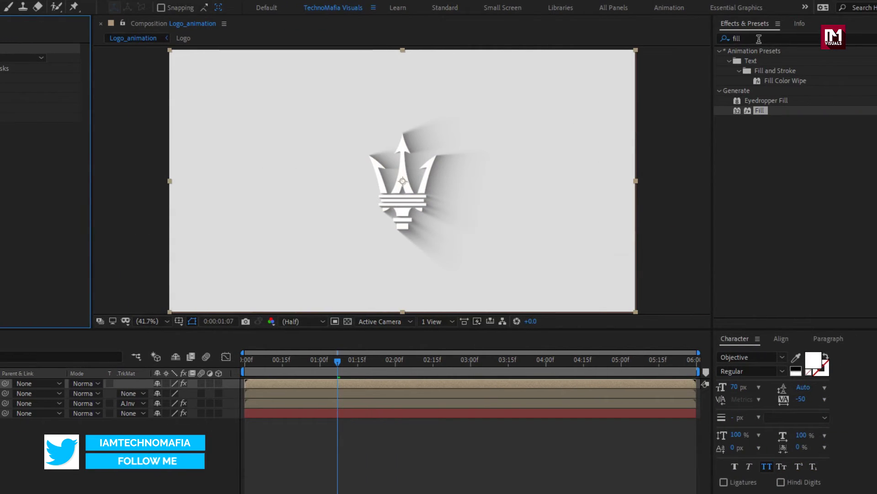
Step: Apply the CC Light Burst 2.5 effect to the white Logo layer
{"action": "left_click", "coordinate": [819, 37]}
{"action": "type", "text": "cc ligh"}
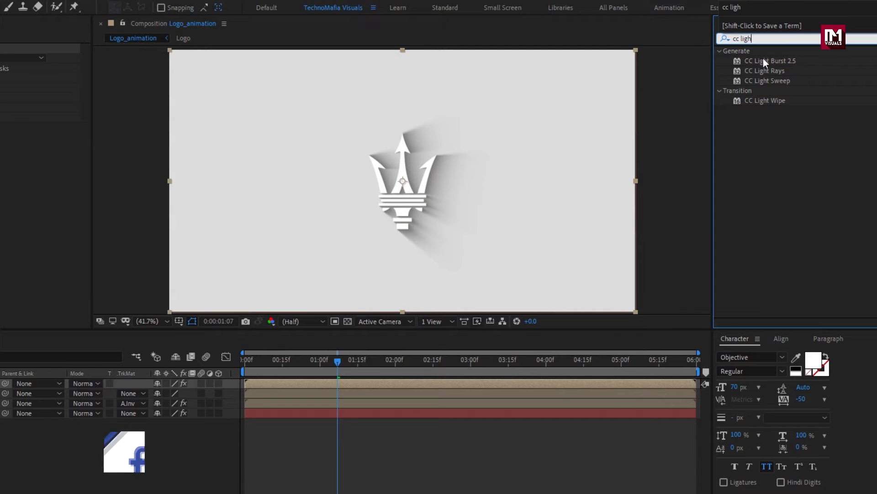
{"action": "left_click", "coordinate": [774, 62]}
{"action": "double_click", "coordinate": [774, 62]}
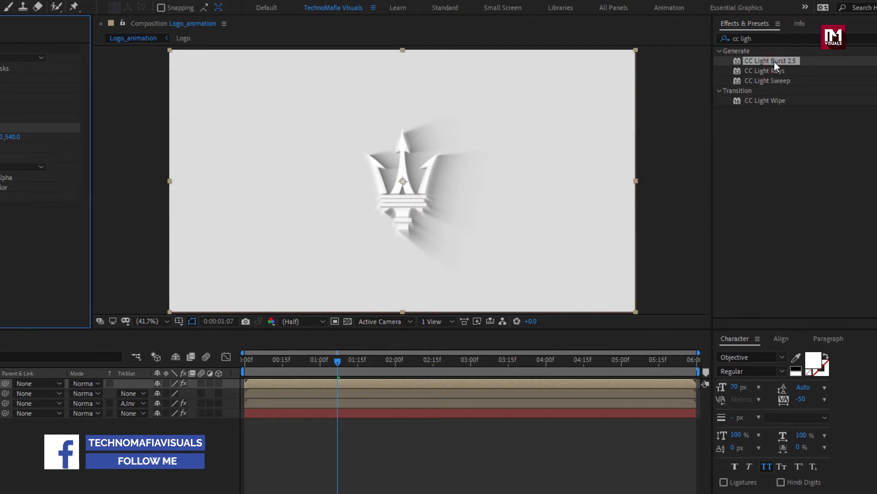
Step: Keyframe the white Logo layer's opacity at 0% at 0:00:00:00, 100% at 0:00:00:05 and 0% at 0:00:00:10
{"action": "left_click", "coordinate": [391, 361]}
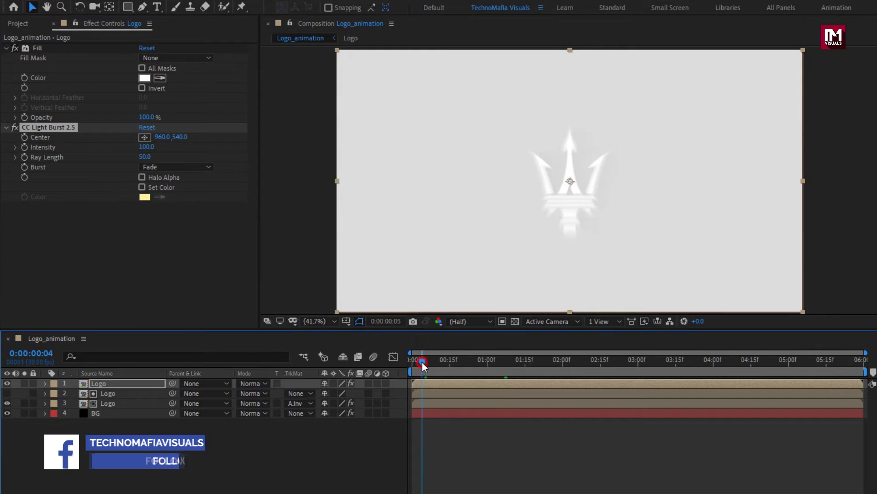
{"action": "left_click_drag", "start_coordinate": [415, 363], "coordinate": [425, 364]}
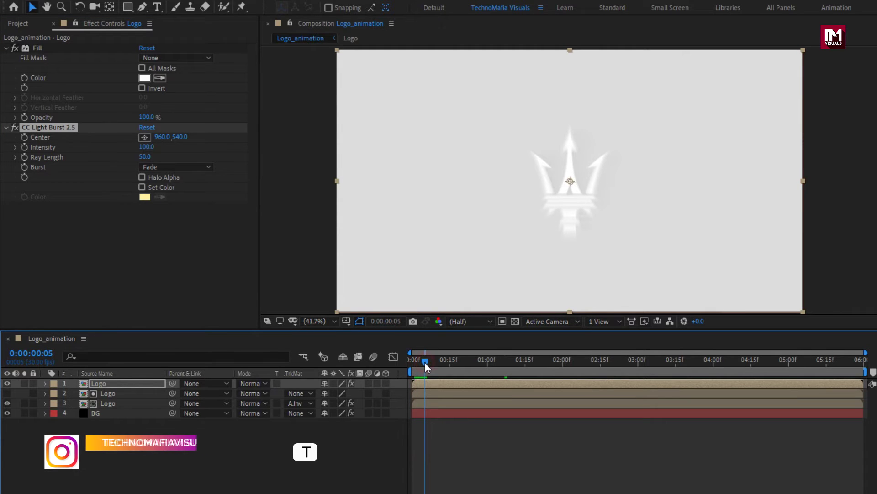
{"action": "left_click", "coordinate": [136, 383]}
{"action": "key", "text": "t"}
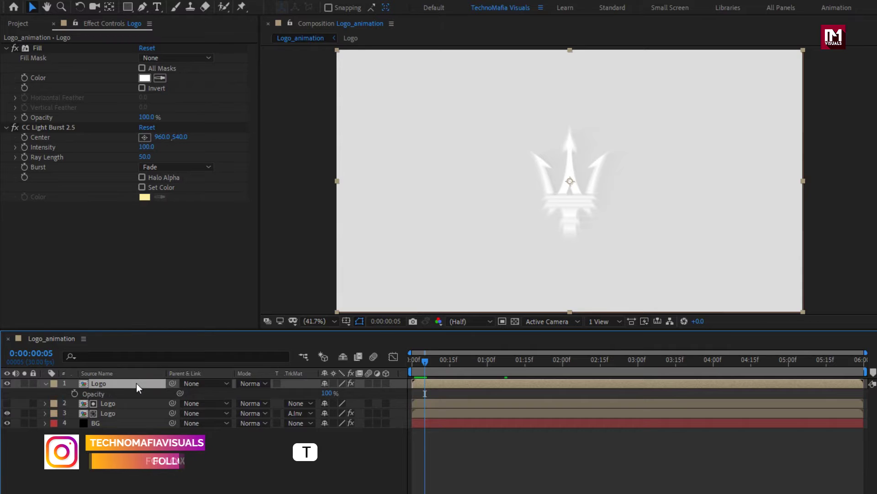
{"action": "left_click", "coordinate": [75, 394]}
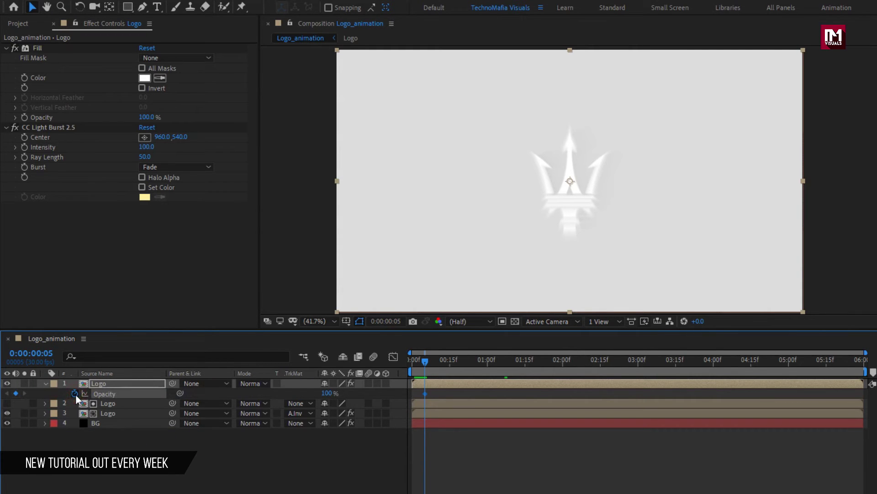
{"action": "left_click_drag", "start_coordinate": [420, 363], "coordinate": [402, 363]}
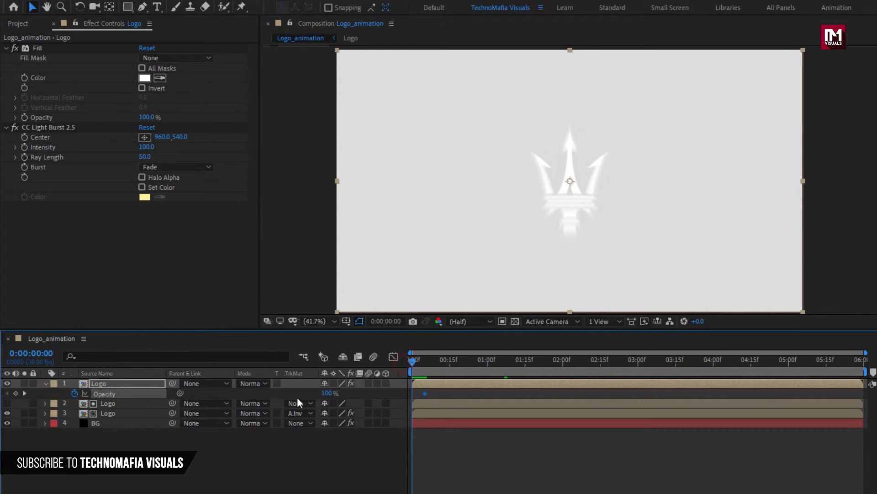
{"action": "left_click_drag", "start_coordinate": [325, 394], "coordinate": [218, 391]}
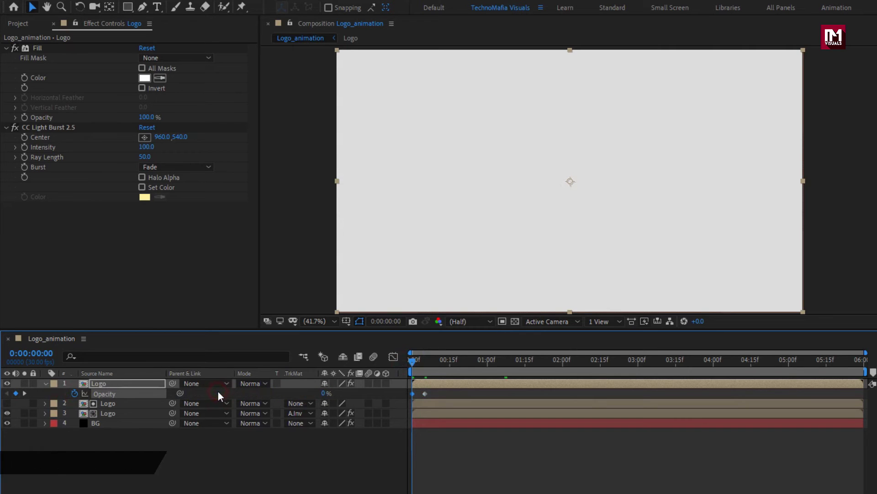
{"action": "left_click_drag", "start_coordinate": [414, 361], "coordinate": [438, 361]}
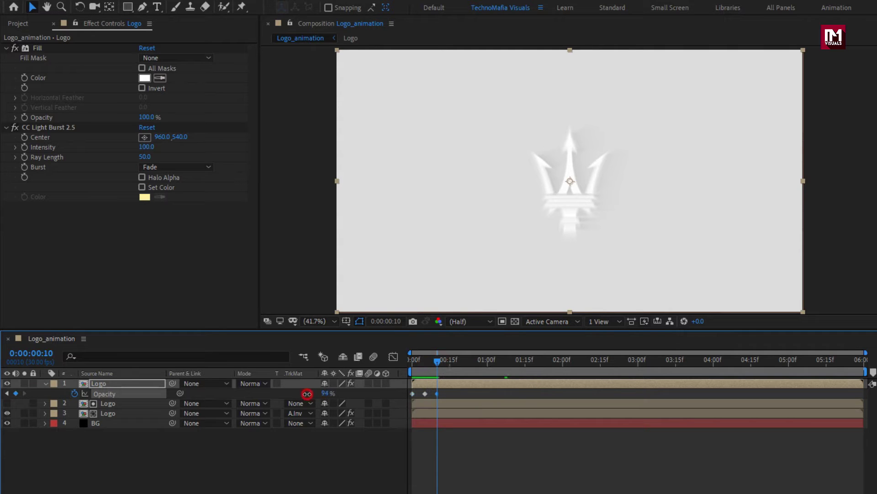
{"action": "left_click_drag", "start_coordinate": [307, 394], "coordinate": [227, 393]}
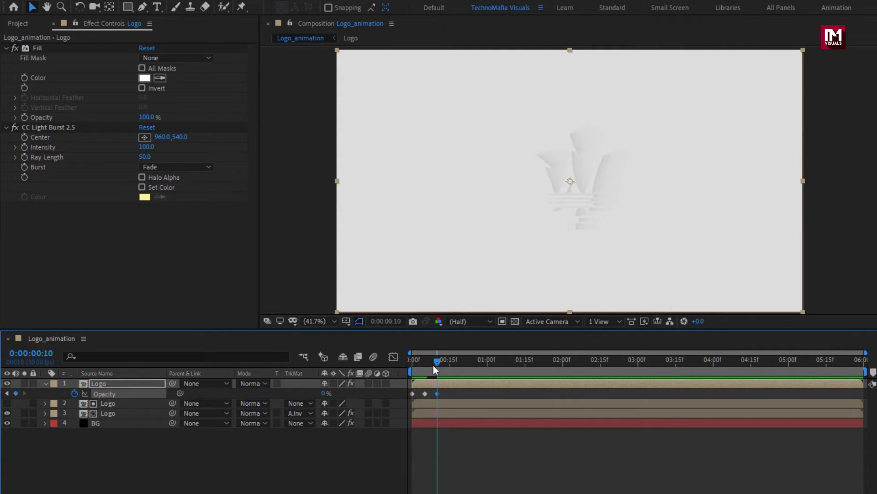
Step: Set the white Logo layer's CC Light Burst intensity to 200 and ray length to 100, checking at 0:00:00:05
{"action": "mouse_move", "coordinate": [437, 363]}
{"action": "left_mouse_down"}
{"action": "mouse_move", "coordinate": [407, 366]}
{"action": "mouse_move", "coordinate": [424, 366]}
{"action": "left_mouse_up"}
{"action": "left_click", "coordinate": [97, 384]}
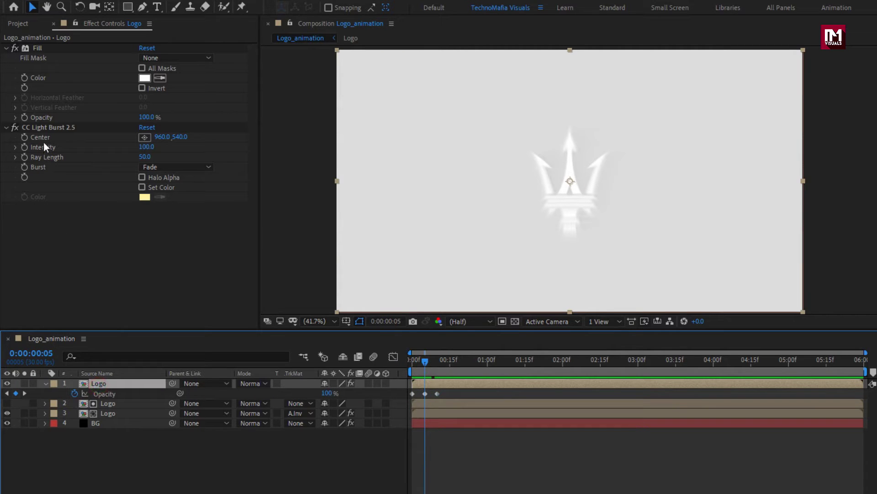
{"action": "left_click", "coordinate": [145, 146]}
{"action": "type", "text": "200"}
{"action": "key", "text": "Return"}
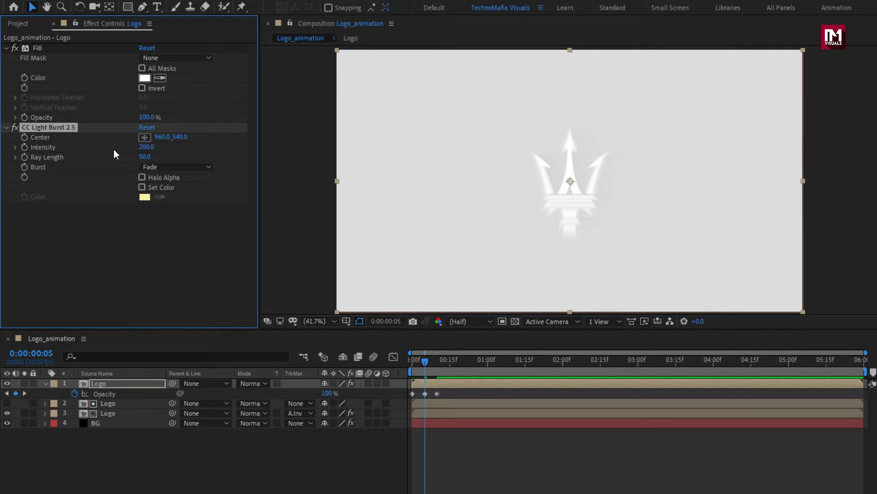
{"action": "left_click", "coordinate": [143, 157]}
{"action": "type", "text": "100"}
{"action": "key", "text": "Return"}
Step: Shift the white Logo layer to start at 0:00:02:00, preview the flash, and collapse its effects and opacity property
{"action": "left_click", "coordinate": [412, 367]}
{"action": "left_click_drag", "start_coordinate": [411, 368], "coordinate": [563, 361]}
{"action": "left_click_drag", "start_coordinate": [428, 385], "coordinate": [605, 363]}
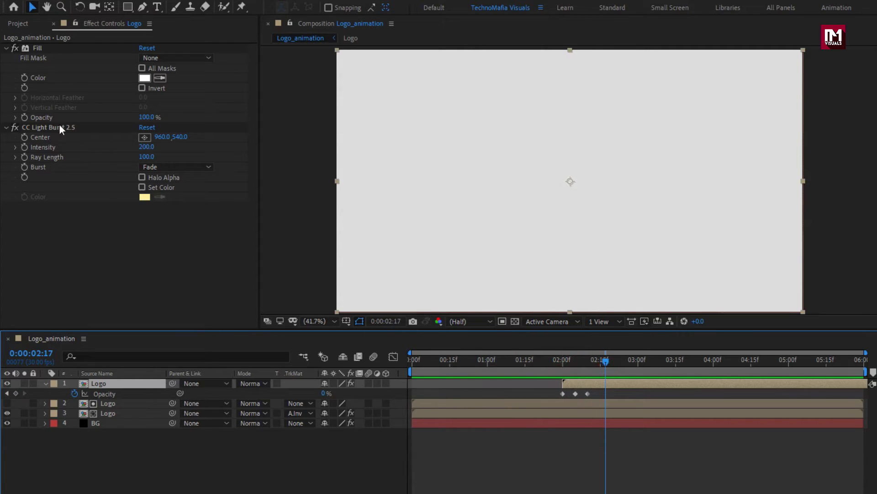
{"action": "left_click", "coordinate": [7, 49]}
{"action": "left_click", "coordinate": [7, 58]}
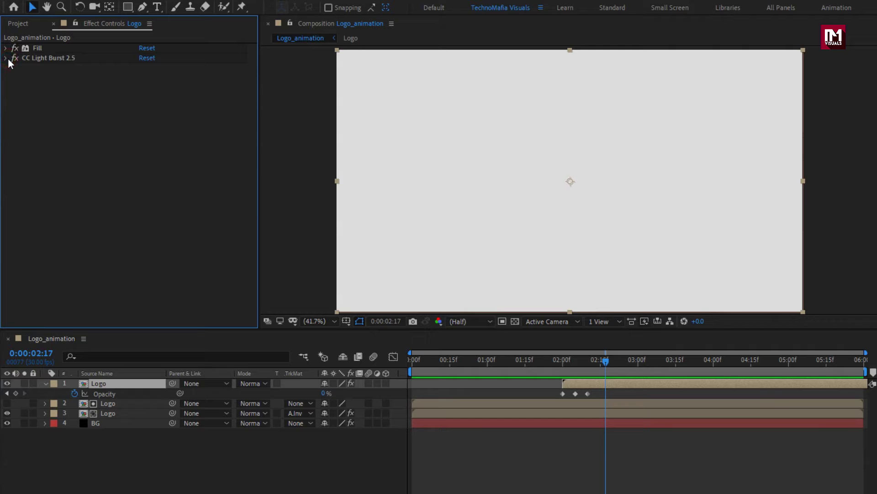
{"action": "left_click", "coordinate": [46, 383]}
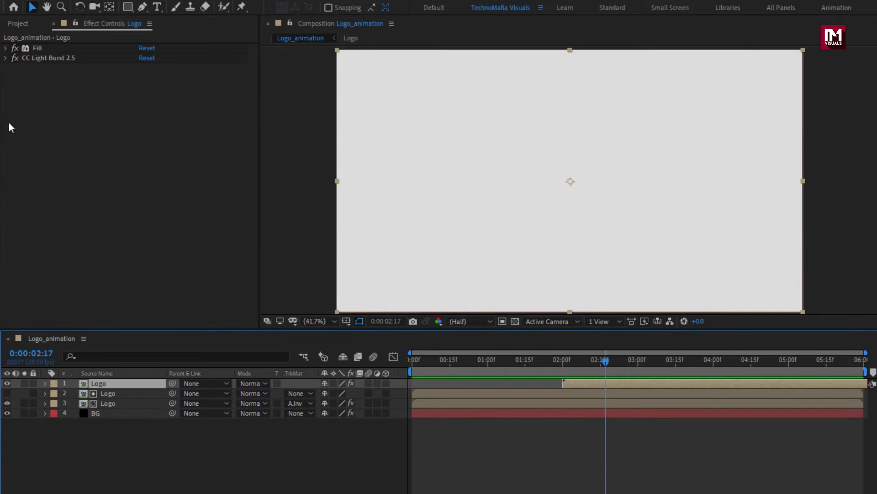
Step: Add the Logo composition again as the top layer and apply the Vegas effect to it
{"action": "left_click", "coordinate": [18, 26]}
{"action": "left_click_drag", "start_coordinate": [38, 134], "coordinate": [133, 383]}
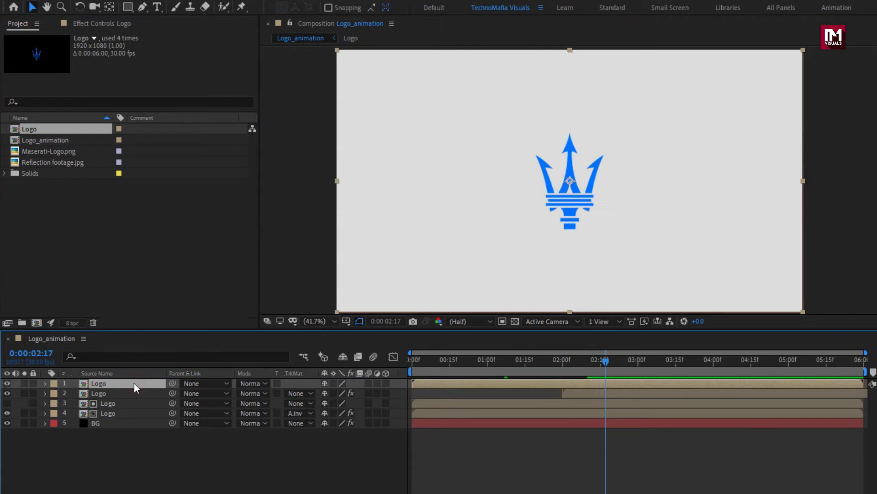
{"action": "left_click", "coordinate": [716, 41]}
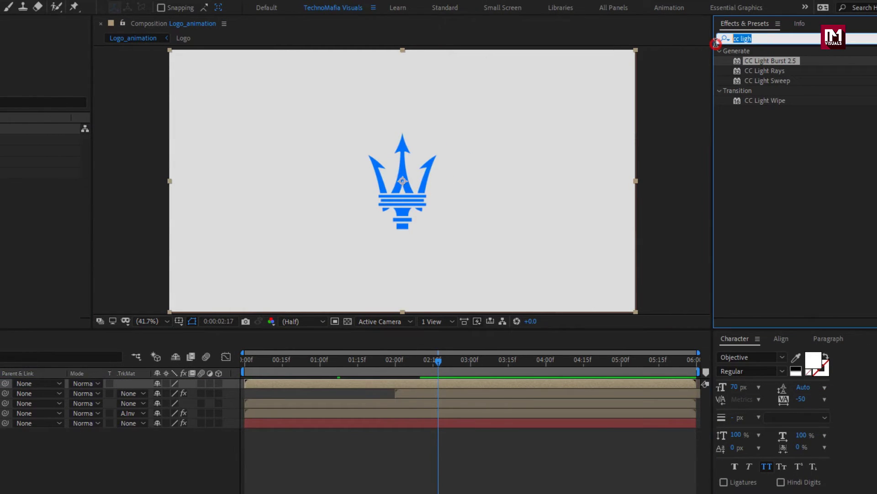
{"action": "type", "text": "veg"}
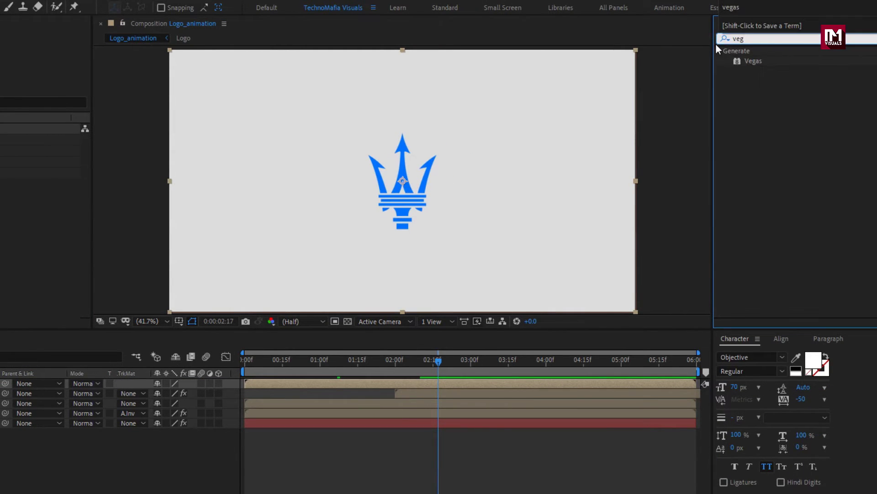
{"action": "double_click", "coordinate": [756, 61]}
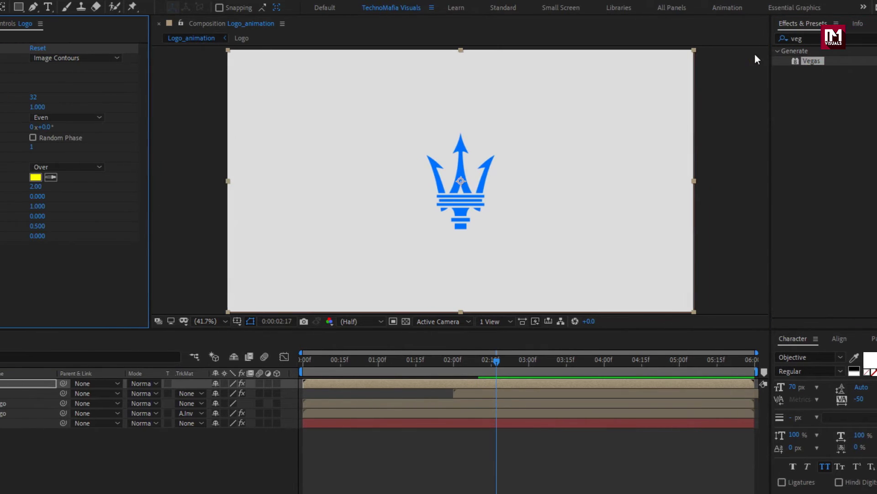
Step: Set Vegas to 1 segment, with the Transparent blend mode and a black stroke color
{"action": "type", "text": "1"}
{"action": "key", "text": "Return"}
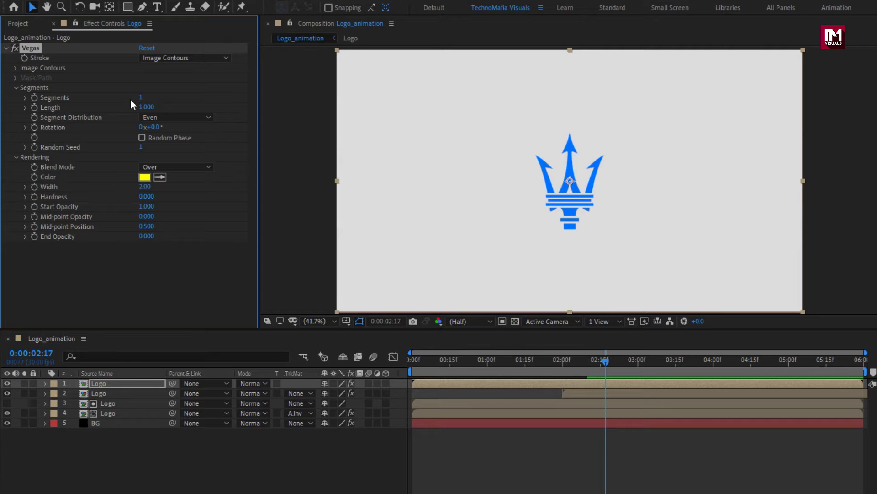
{"action": "left_click", "coordinate": [178, 167]}
{"action": "left_click", "coordinate": [189, 179]}
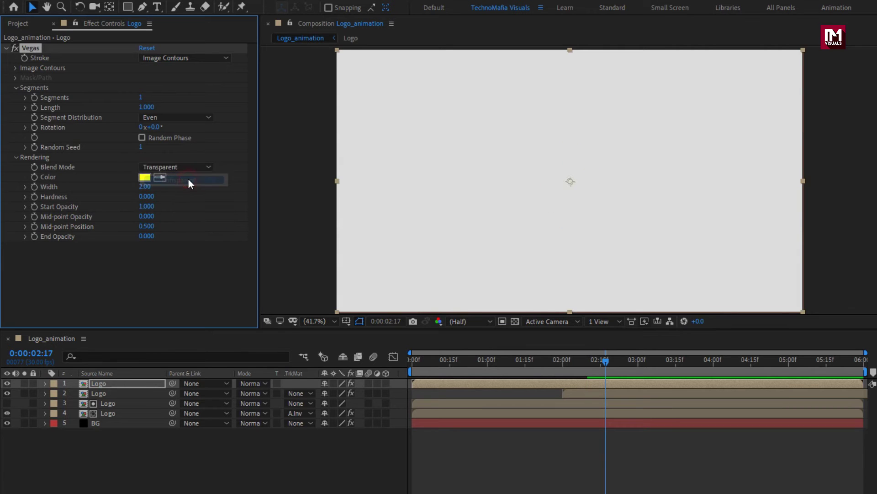
{"action": "left_click", "coordinate": [144, 177]}
{"action": "left_click_drag", "start_coordinate": [78, 213], "coordinate": [8, 338]}
{"action": "left_click", "coordinate": [266, 172]}
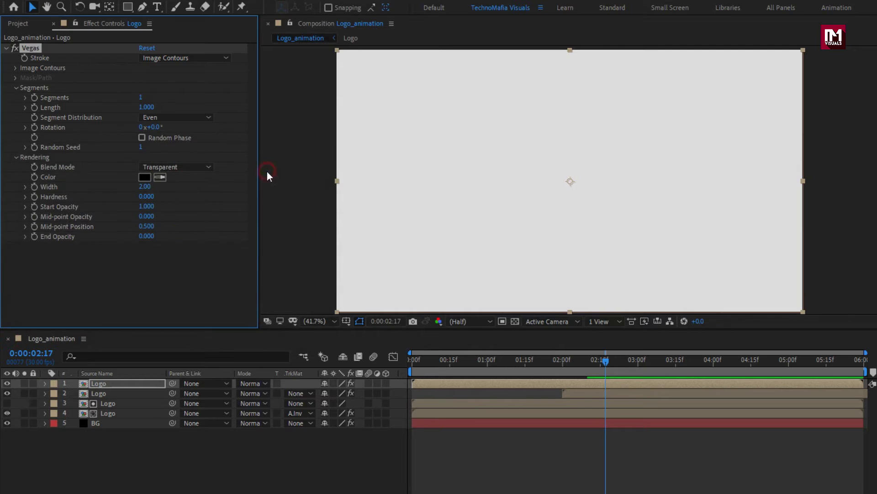
Step: Keyframe the Vegas segment length at 1.000 at 0:00:01:10 and 0 at 0:00:00:00
{"action": "left_click_drag", "start_coordinate": [415, 361], "coordinate": [515, 362]}
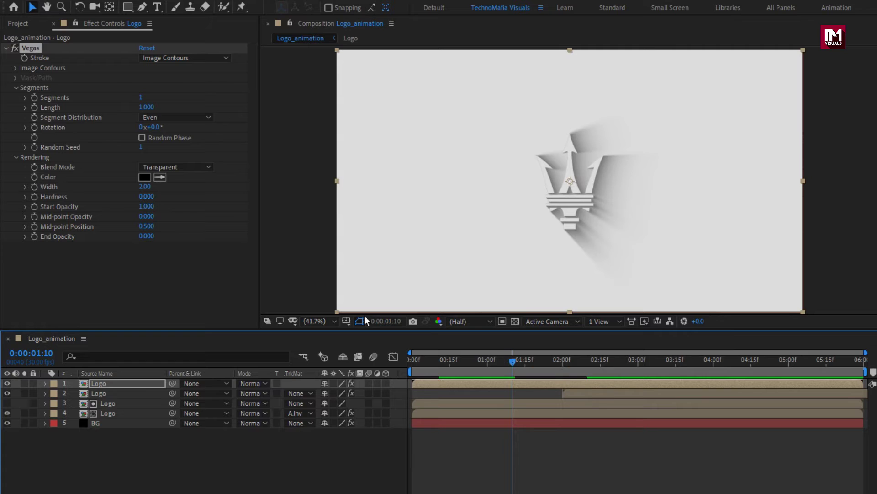
{"action": "left_click", "coordinate": [29, 108]}
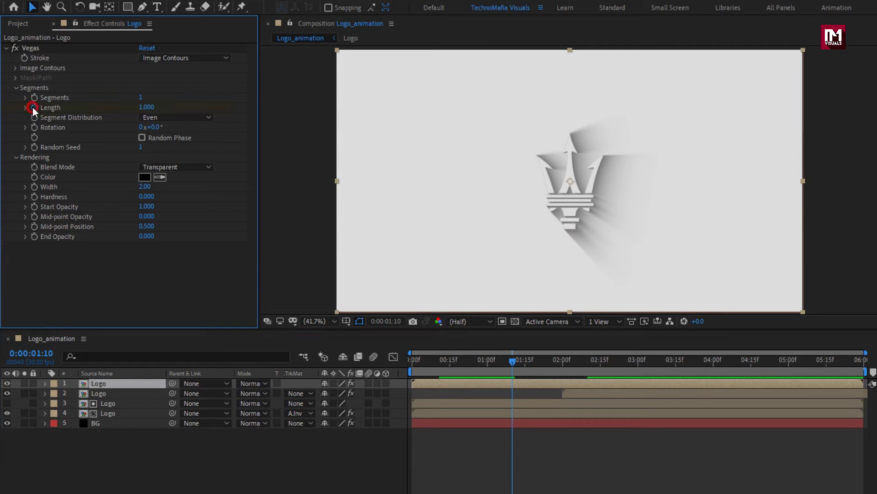
{"action": "left_click_drag", "start_coordinate": [479, 361], "coordinate": [414, 362]}
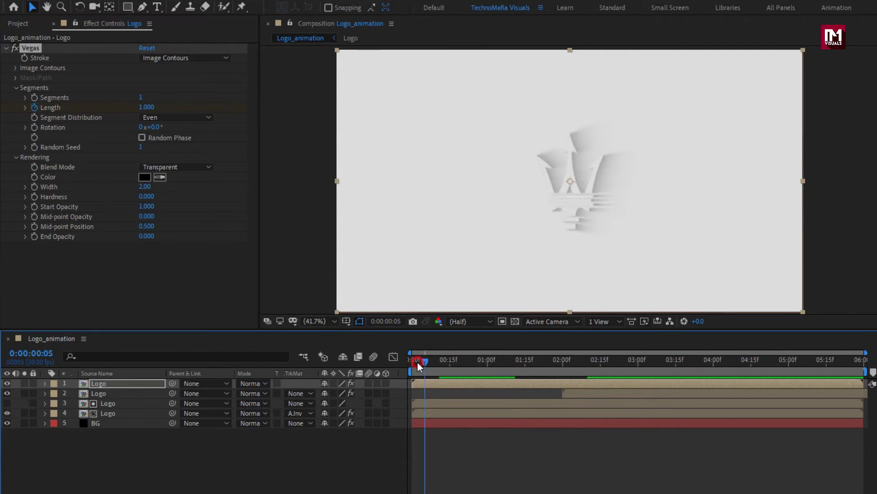
{"action": "left_click", "coordinate": [139, 107]}
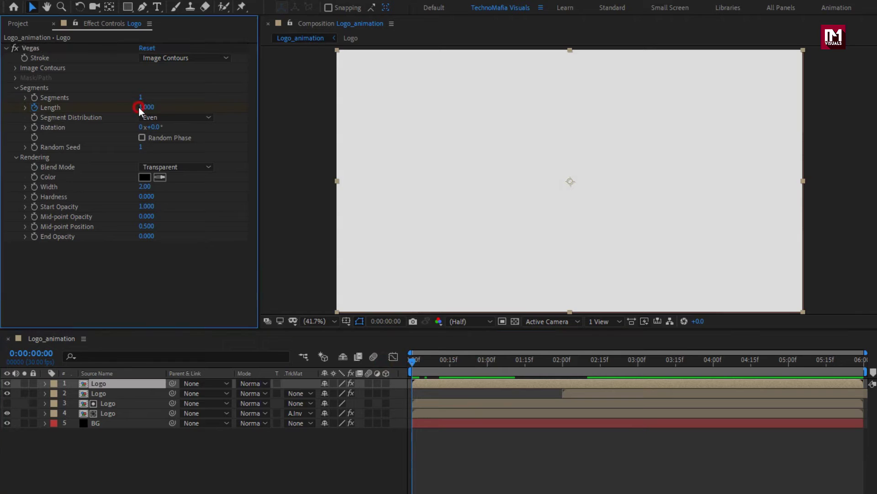
{"action": "key", "text": "Return"}
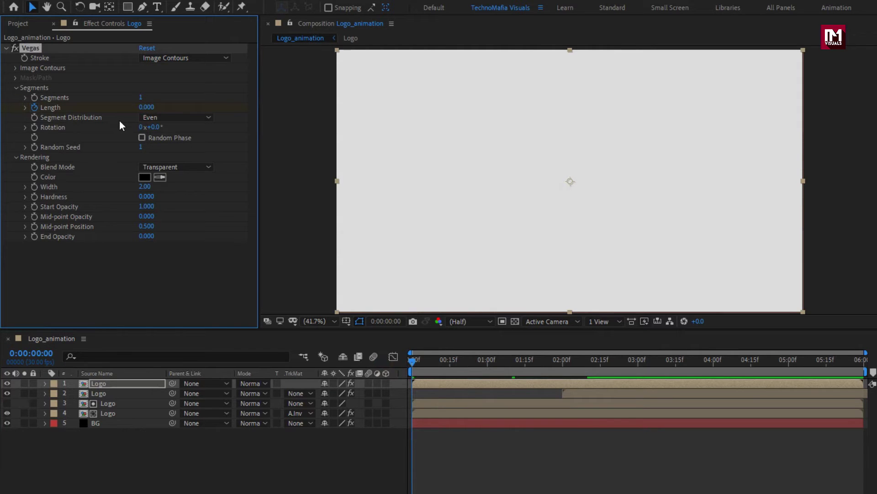
Step: Keyframe the Vegas segment length at 0 at 0:00:02:00 and scrub back to 0:00:00:15 to check the outline
{"action": "left_click_drag", "start_coordinate": [517, 361], "coordinate": [563, 361]}
{"action": "left_click", "coordinate": [150, 107]}
{"action": "type", "text": "0"}
{"action": "key", "text": "Return"}
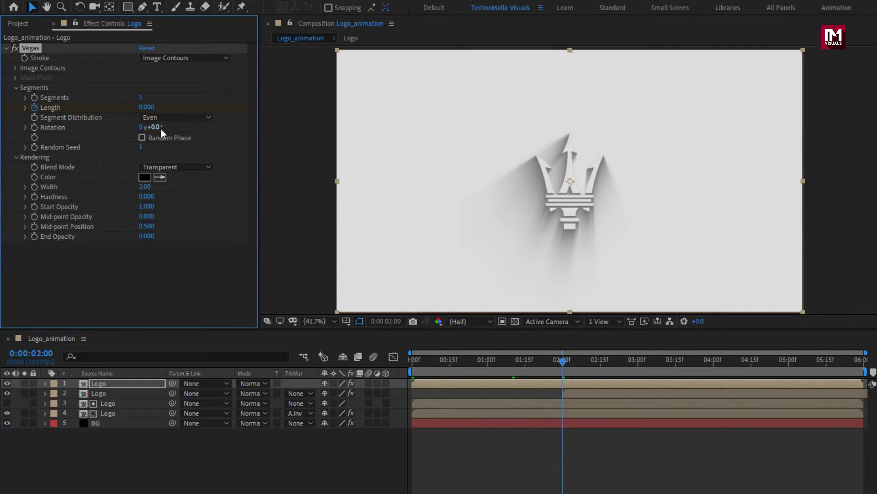
{"action": "left_click_drag", "start_coordinate": [477, 366], "coordinate": [450, 370]}
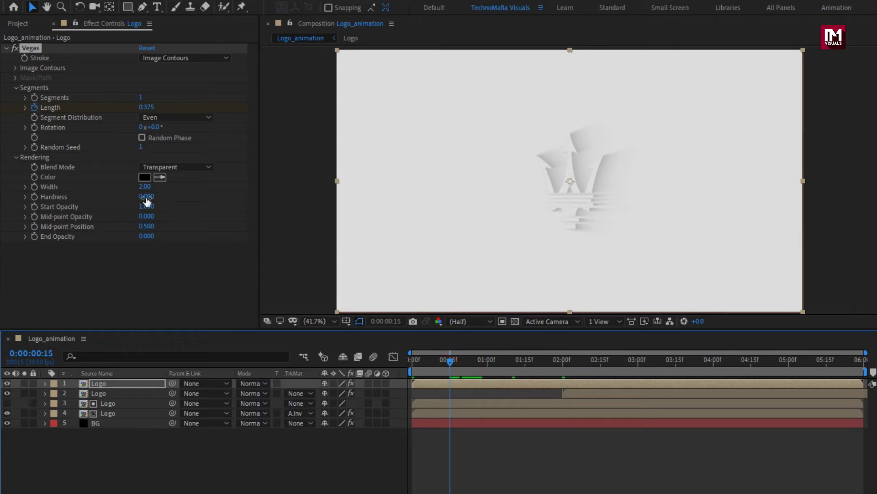
Step: Set the Vegas image contours to use the Alpha channel with a threshold of 180
{"action": "left_click", "coordinate": [16, 68]}
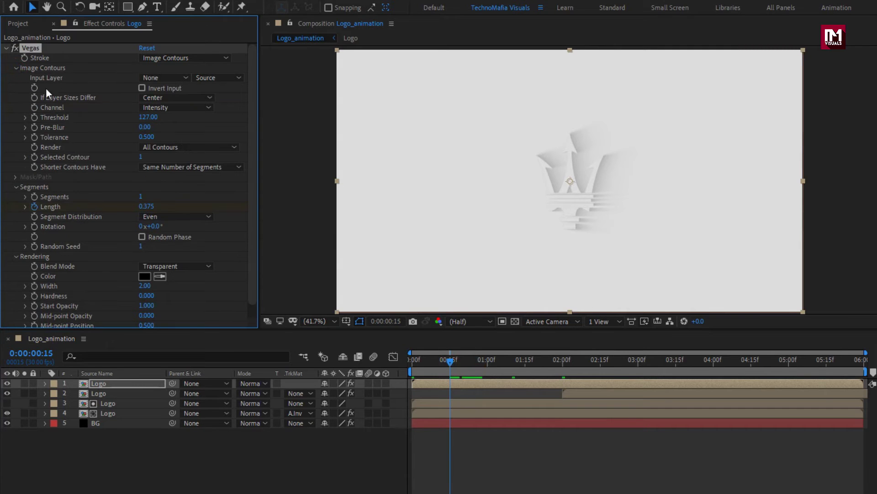
{"action": "left_click", "coordinate": [183, 105]}
{"action": "left_click", "coordinate": [193, 171]}
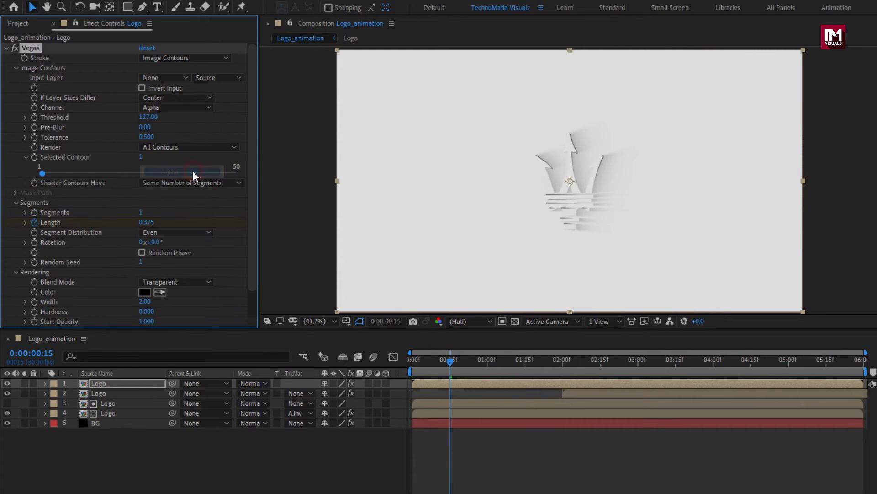
{"action": "left_click_drag", "start_coordinate": [446, 362], "coordinate": [470, 357]}
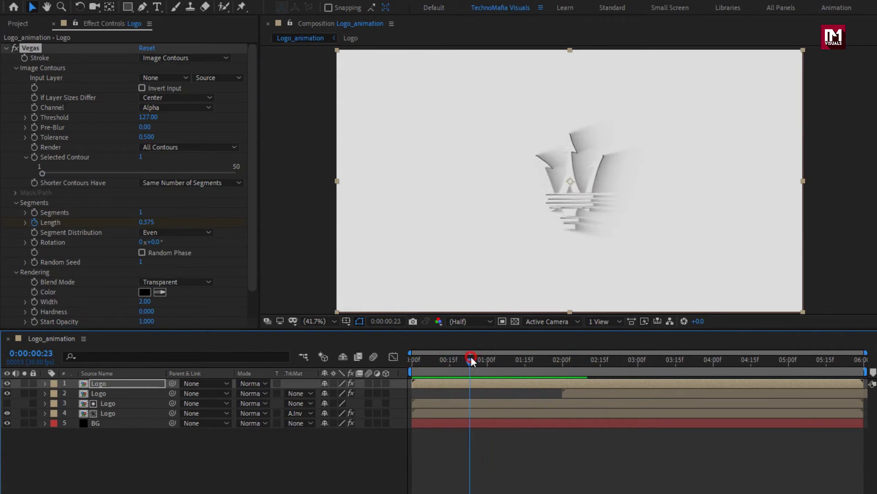
{"action": "left_click", "coordinate": [154, 118]}
{"action": "type", "text": "180"}
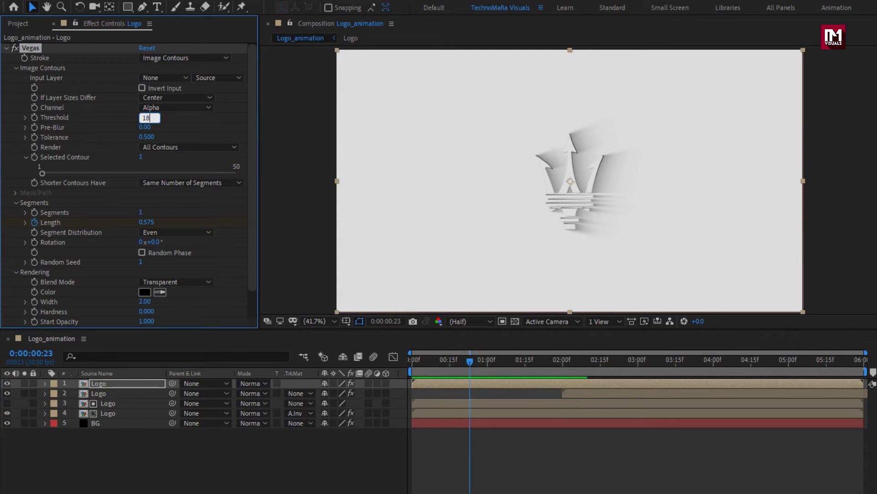
{"action": "key", "text": "Return"}
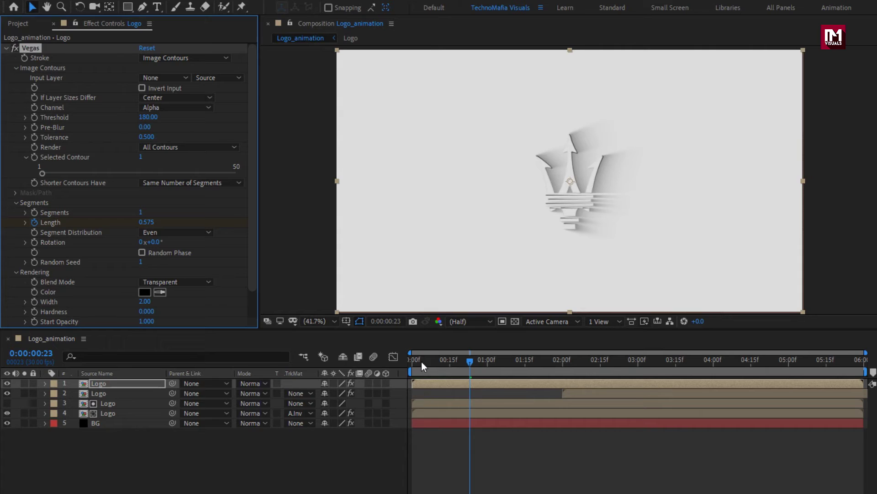
Step: Keyframe the Vegas segment rotation at -90° at 0:00:00:00
{"action": "left_click_drag", "start_coordinate": [421, 361], "coordinate": [404, 361]}
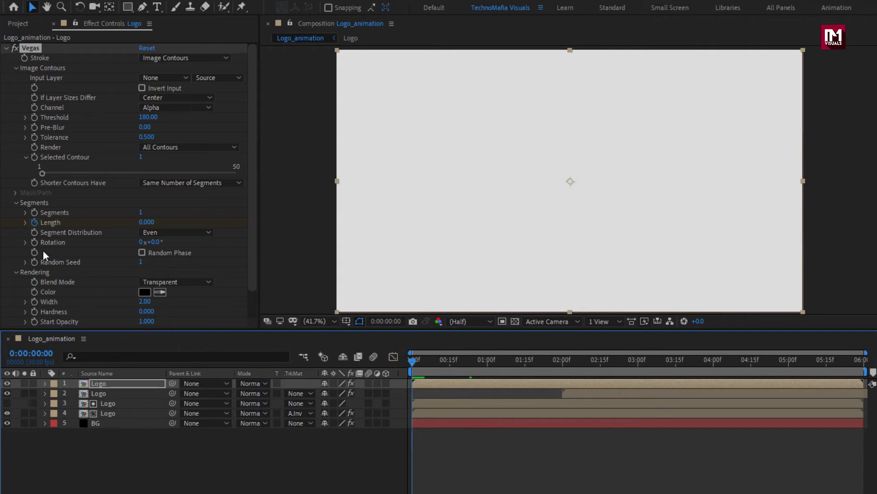
{"action": "left_click", "coordinate": [152, 243]}
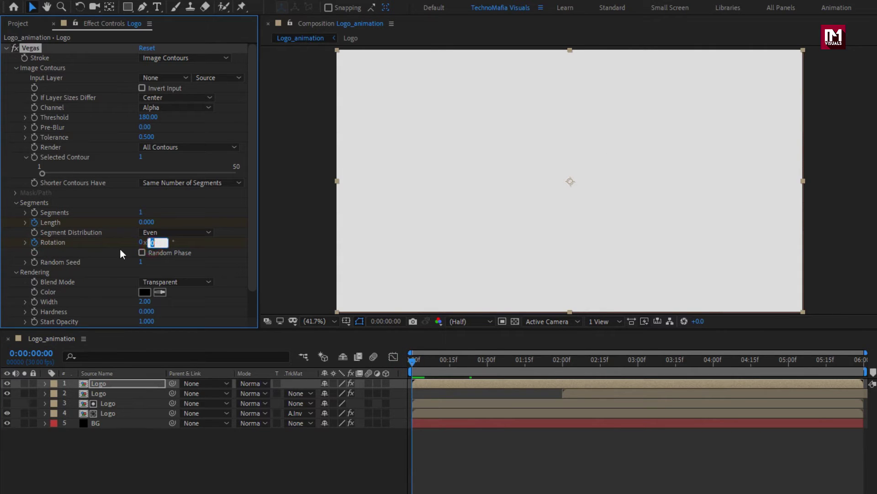
{"action": "type", "text": "-90"}
{"action": "key", "text": "Return"}
Step: Keyframe the Vegas segment rotation at 190° at 0:00:02:00 and scrub the timeline to check the outline's motion
{"action": "left_click_drag", "start_coordinate": [498, 360], "coordinate": [563, 363]}
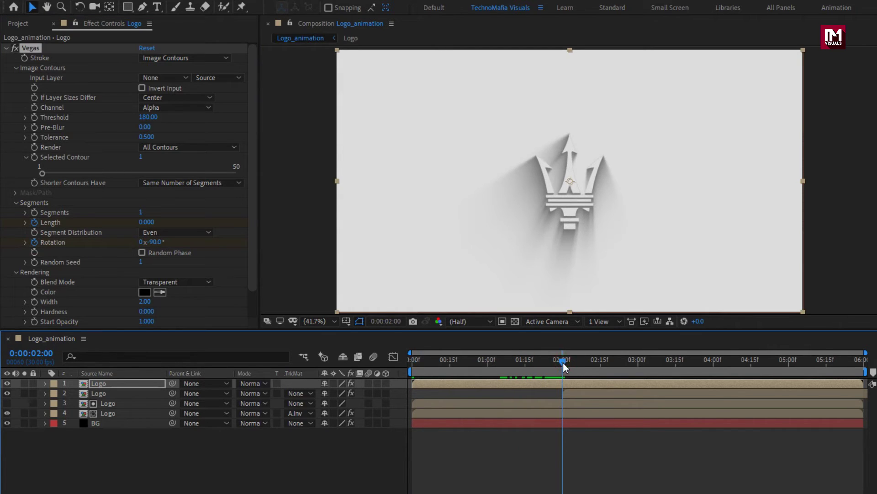
{"action": "left_click", "coordinate": [157, 242]}
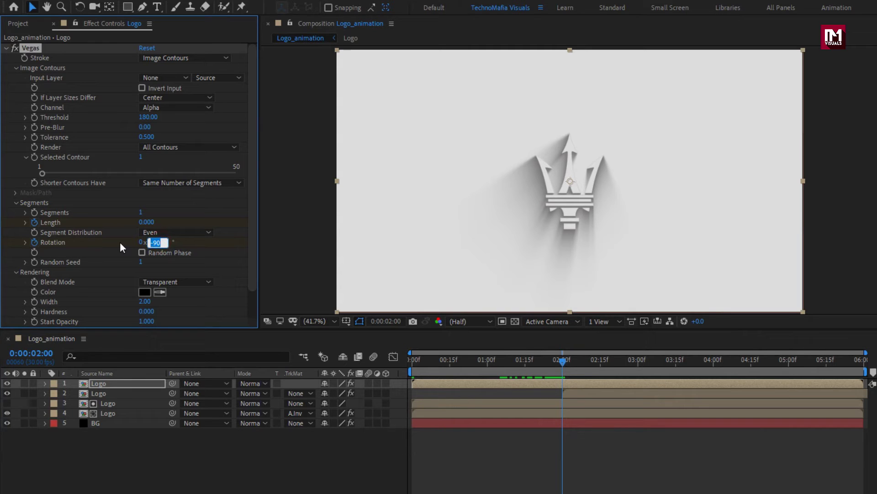
{"action": "type", "text": "190"}
{"action": "key", "text": "Return"}
{"action": "mouse_move", "coordinate": [452, 362]}
{"action": "left_mouse_down"}
{"action": "mouse_move", "coordinate": [468, 360]}
{"action": "mouse_move", "coordinate": [412, 358]}
{"action": "mouse_move", "coordinate": [617, 355]}
{"action": "left_mouse_up"}
{"action": "left_click", "coordinate": [478, 364]}
{"action": "left_click_drag", "start_coordinate": [478, 363], "coordinate": [459, 363]}
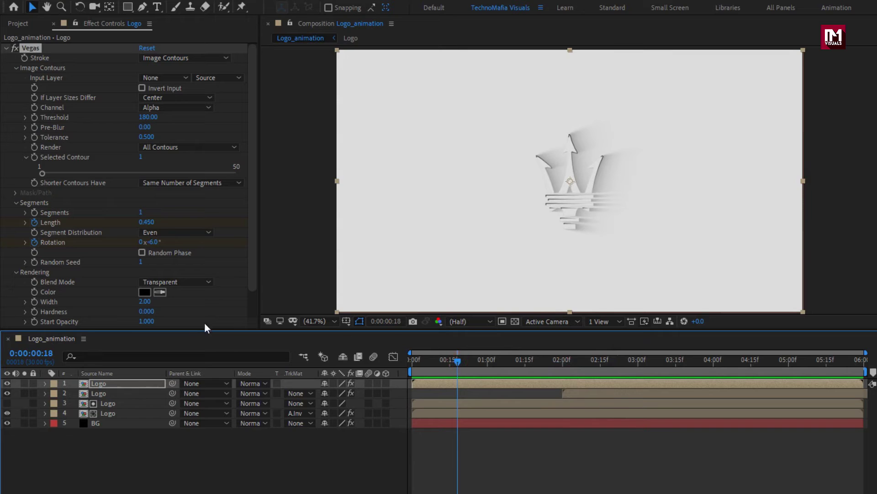
Step: Set the Vegas stroke width to 4
{"action": "scroll", "coordinate": [119, 304], "scroll_direction": "down", "scroll_amount": 2}
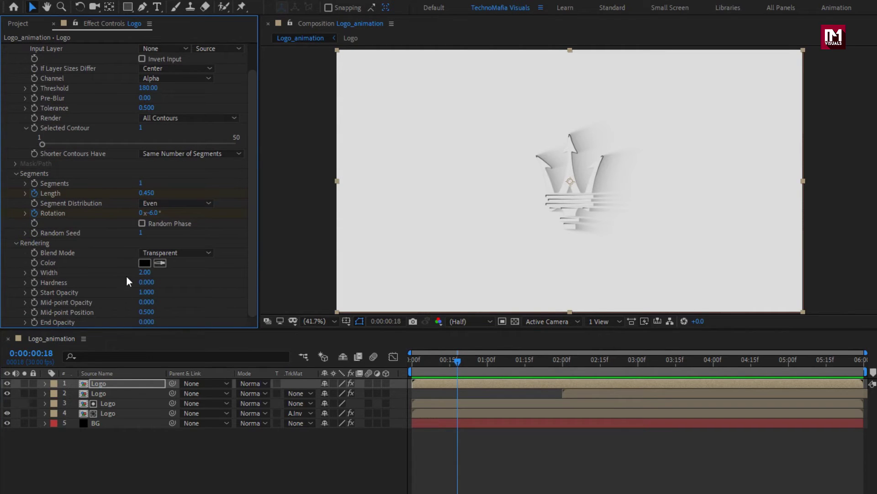
{"action": "left_click", "coordinate": [146, 273]}
{"action": "type", "text": "4"}
{"action": "key", "text": "Return"}
Step: Fade out the top Logo layer with opacity keyframes of 100% at 0:00:01:20 and 0% at 0:00:02:00
{"action": "left_click", "coordinate": [96, 382]}
{"action": "key", "text": "t"}
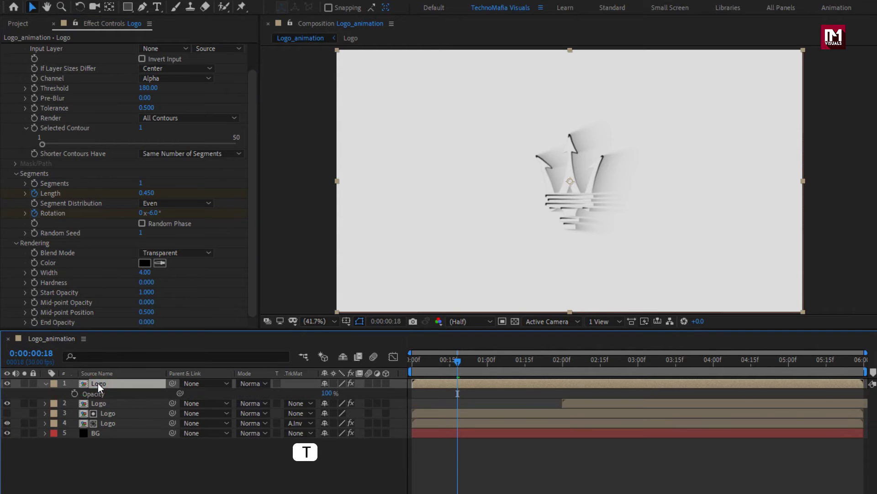
{"action": "left_click_drag", "start_coordinate": [485, 368], "coordinate": [537, 360]}
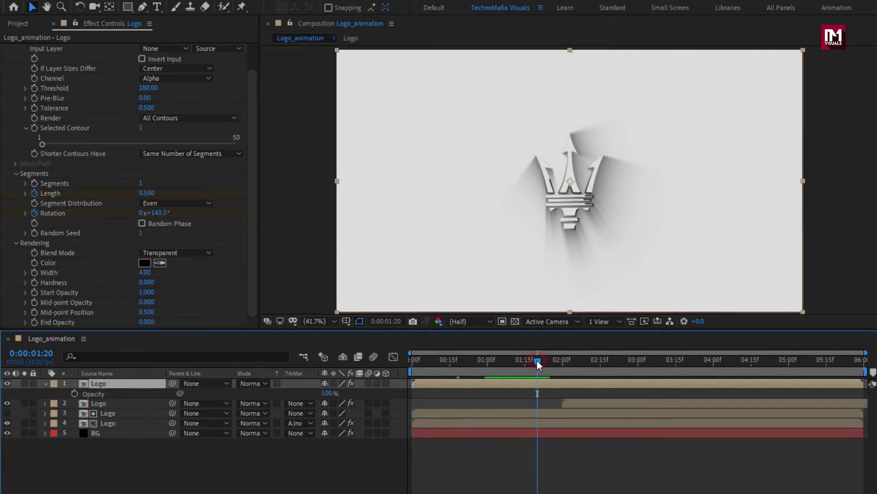
{"action": "left_click", "coordinate": [75, 393]}
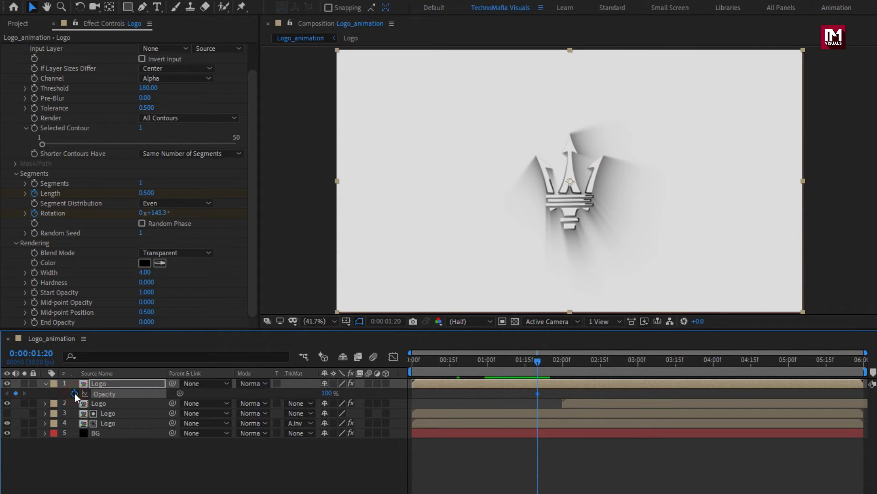
{"action": "left_click_drag", "start_coordinate": [539, 360], "coordinate": [563, 361]}
{"action": "left_click_drag", "start_coordinate": [327, 394], "coordinate": [236, 387]}
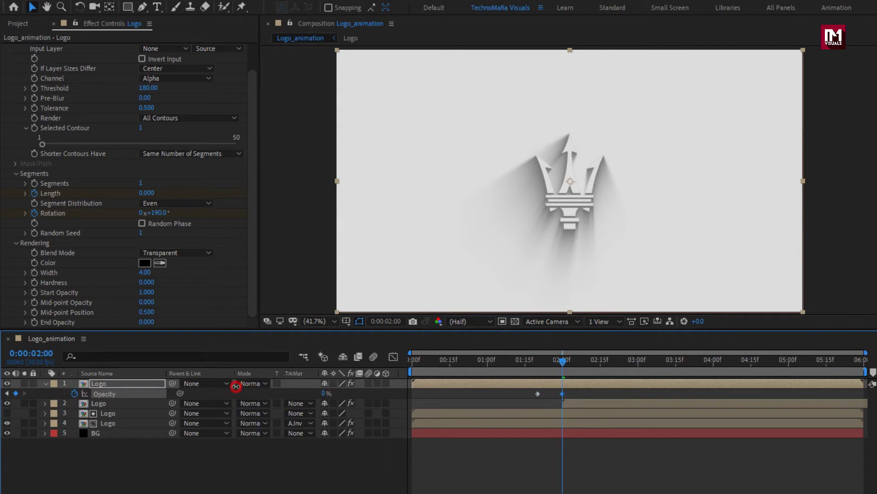
Step: Set the Vegas stroke width to 3 after checking the outline at 0:00:00:22
{"action": "mouse_move", "coordinate": [454, 368]}
{"action": "left_mouse_down"}
{"action": "mouse_move", "coordinate": [544, 363]}
{"action": "mouse_move", "coordinate": [468, 361]}
{"action": "left_mouse_up"}
{"action": "left_click", "coordinate": [146, 273]}
{"action": "type", "text": "3"}
{"action": "key", "text": "Return"}
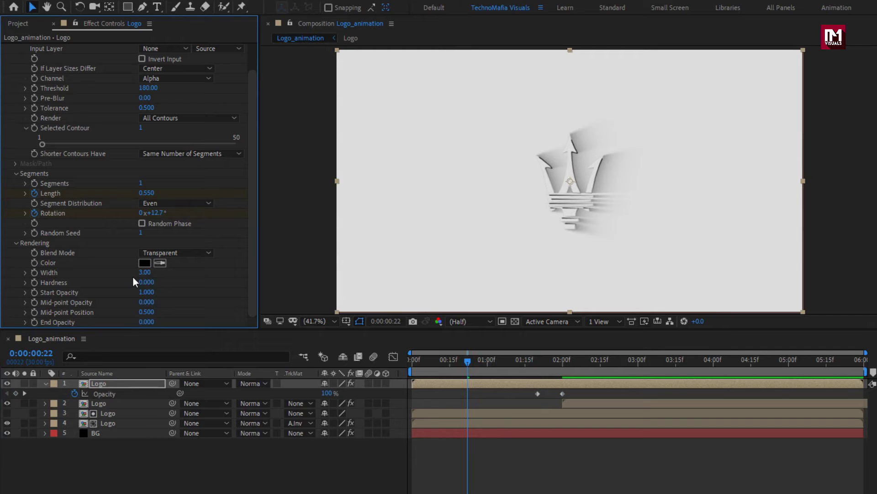
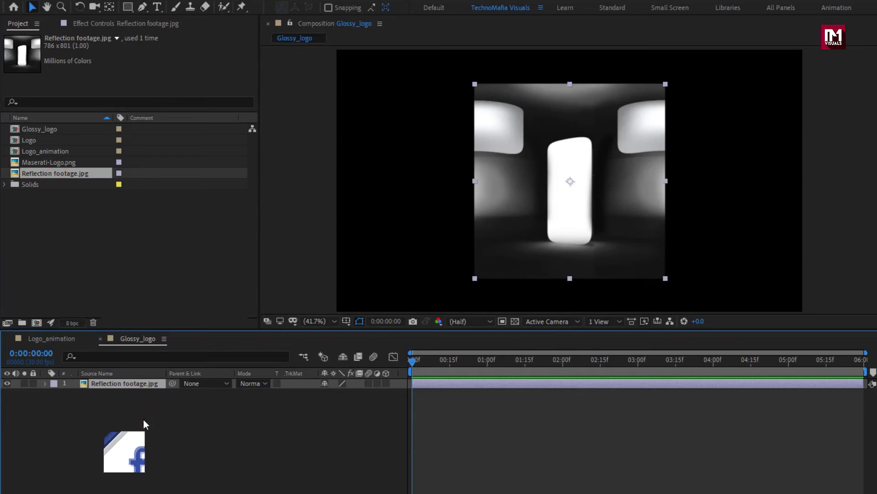
Step: Scale the Reflection footage.jpg layer in the Glossy_logo composition to 50%
{"action": "key", "text": "s"}
{"action": "left_click", "coordinate": [355, 393]}
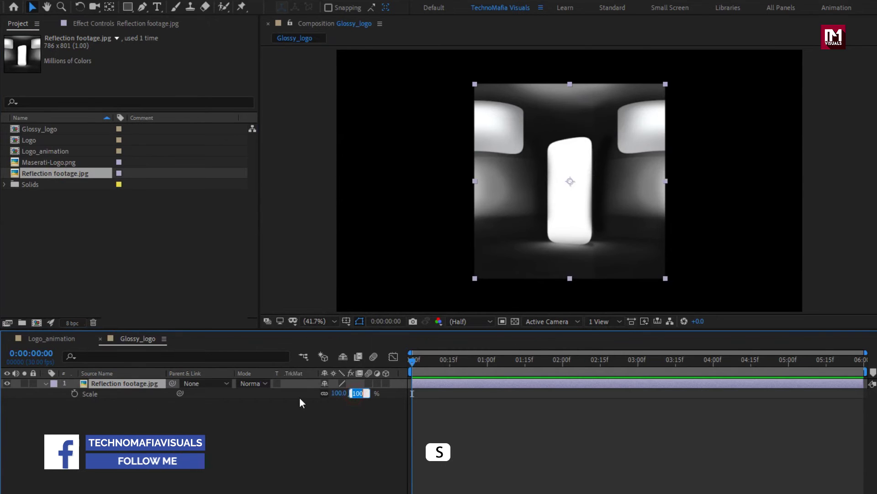
{"action": "type", "text": "50"}
{"action": "key", "text": "Return"}
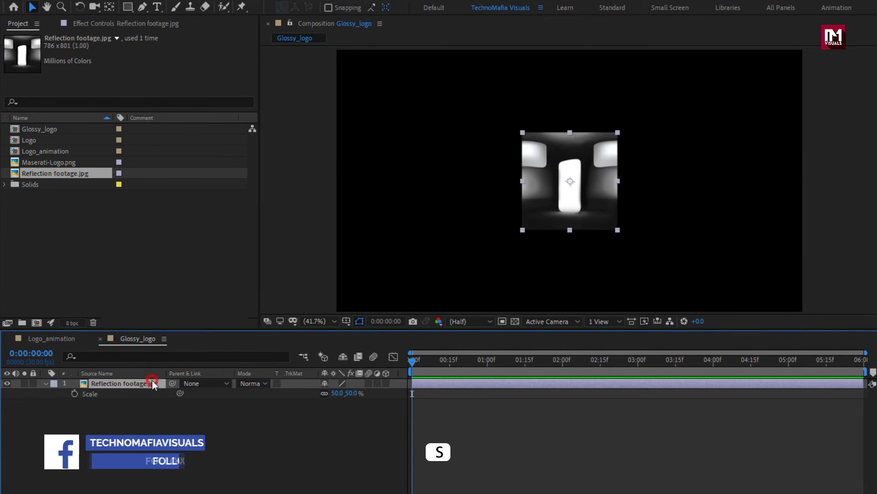
Step: Apply Motion Tile to the reflection footage with output width 640, output height 460 and mirrored edges
{"action": "left_click", "coordinate": [720, 39]}
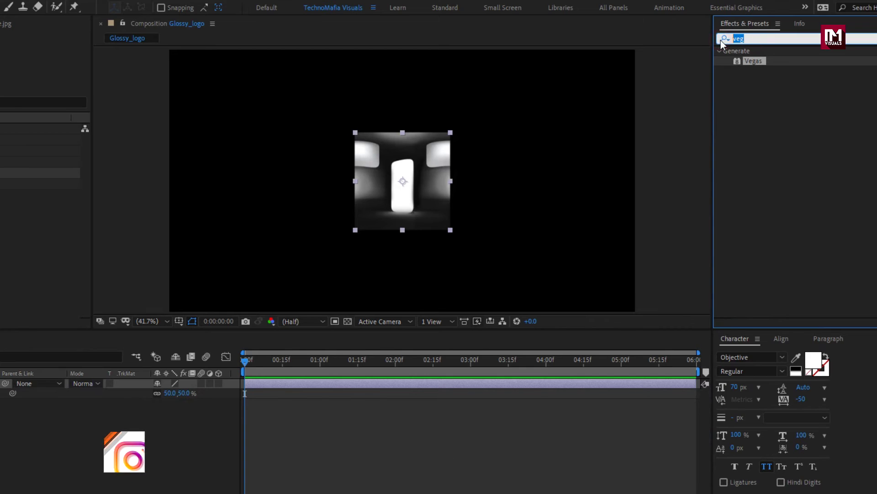
{"action": "type", "text": "motio"}
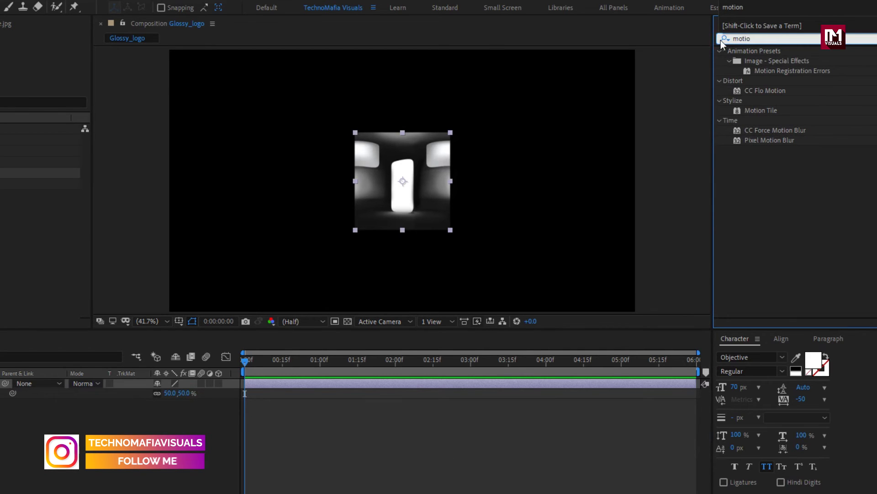
{"action": "double_click", "coordinate": [755, 110]}
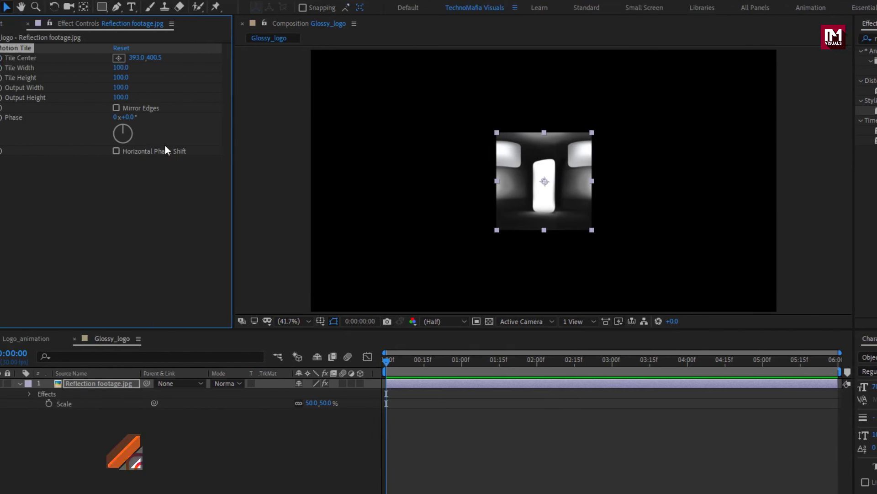
{"action": "left_click_drag", "start_coordinate": [119, 86], "coordinate": [155, 97]}
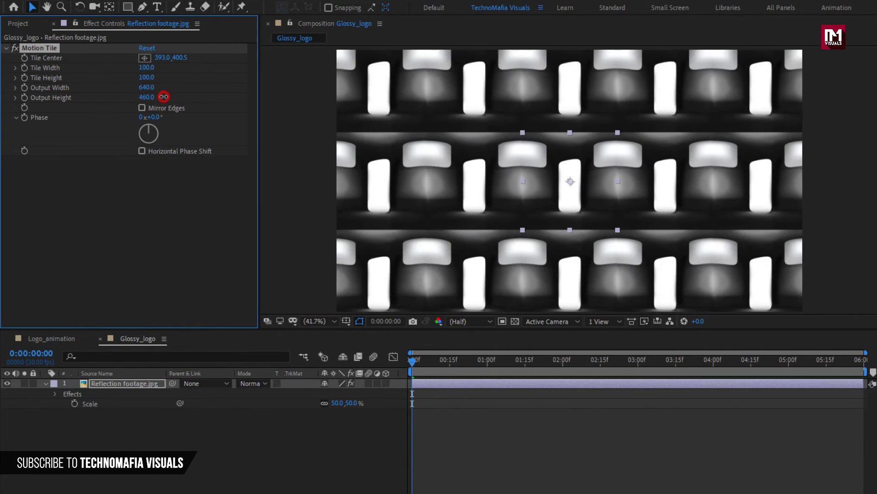
{"action": "left_click", "coordinate": [141, 108]}
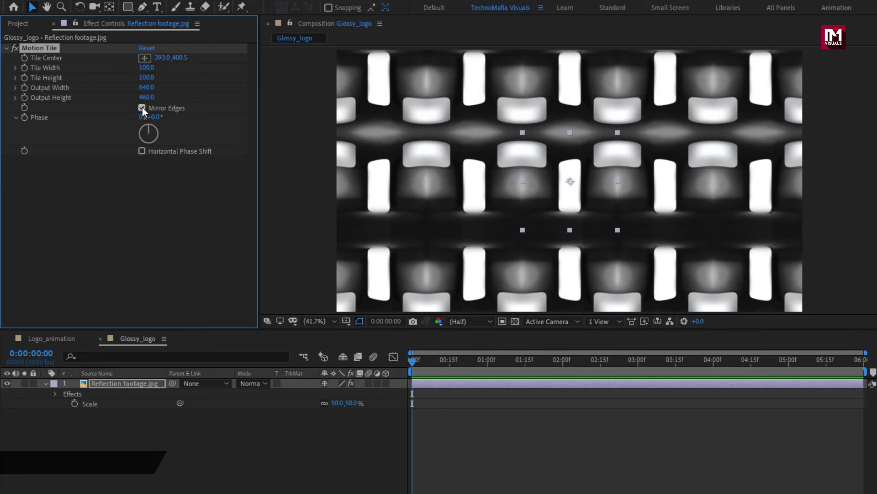
Step: Keyframe the Motion Tile center at 393.0, 400.5 at the composition start and 1795.0, 400.5 at 0:00:05:29, and scrub to check it
{"action": "left_click", "coordinate": [411, 362]}
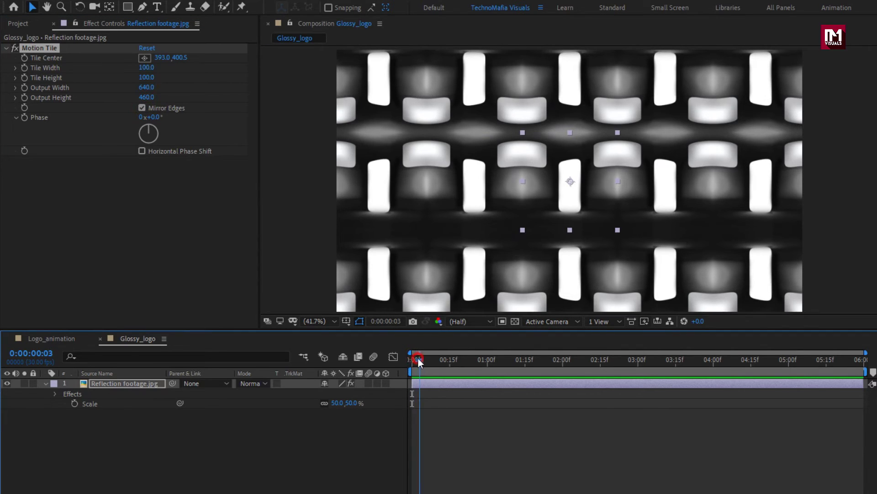
{"action": "left_click", "coordinate": [24, 58]}
{"action": "left_click_drag", "start_coordinate": [413, 363], "coordinate": [864, 373]}
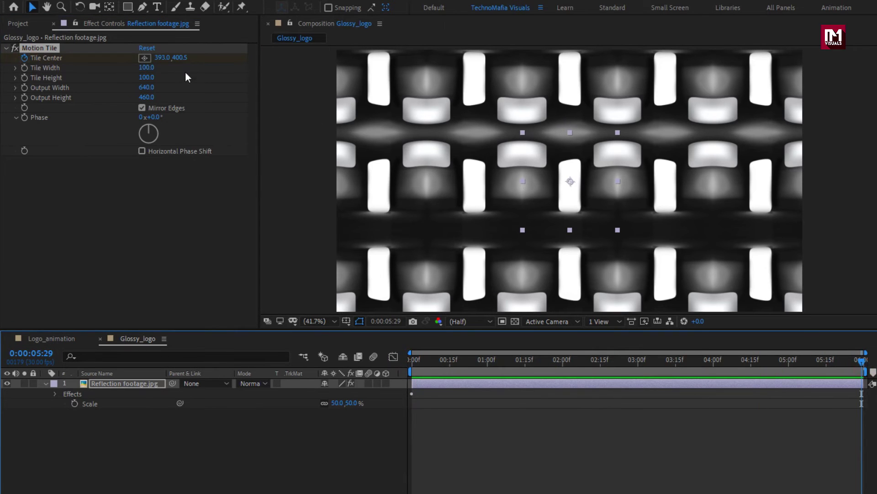
{"action": "left_click_drag", "start_coordinate": [160, 60], "coordinate": [778, 60]}
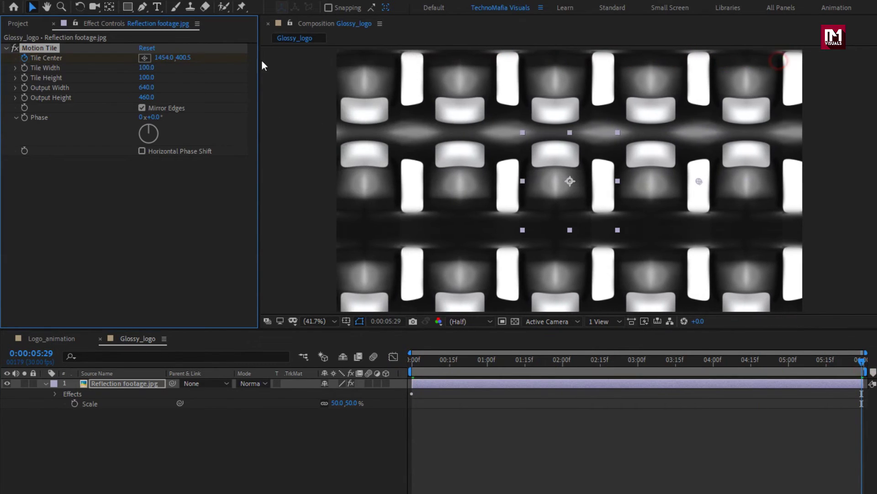
{"action": "left_click_drag", "start_coordinate": [168, 58], "coordinate": [363, 60]}
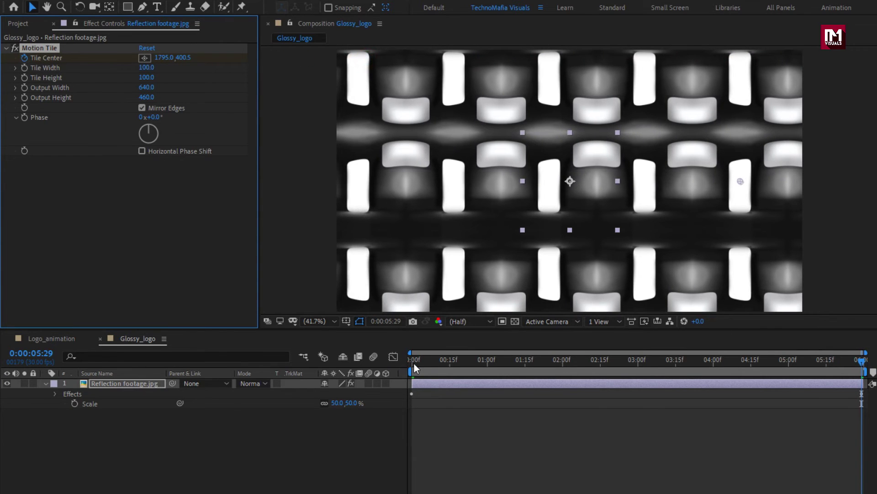
{"action": "left_click_drag", "start_coordinate": [414, 363], "coordinate": [521, 361]}
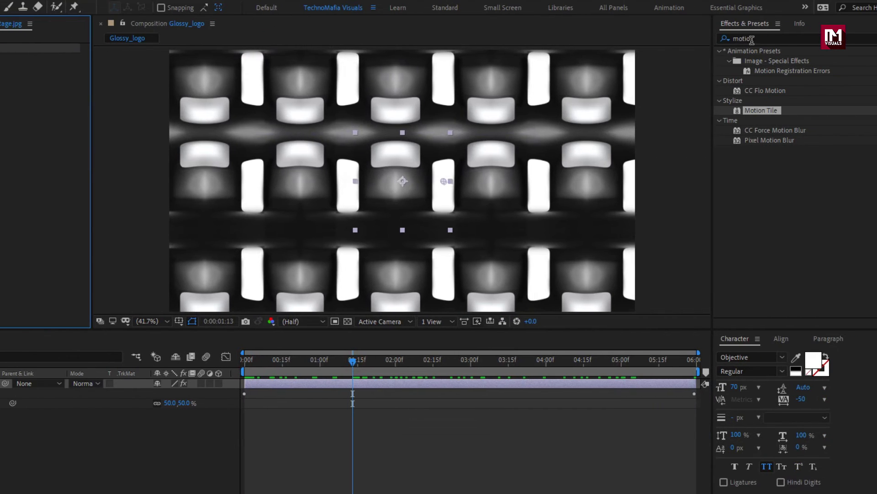
Step: Apply Fast Box Blur to the reflection footage with 1 iteration and a blur radius of 52
{"action": "left_click", "coordinate": [700, 41]}
{"action": "type", "text": "fast"}
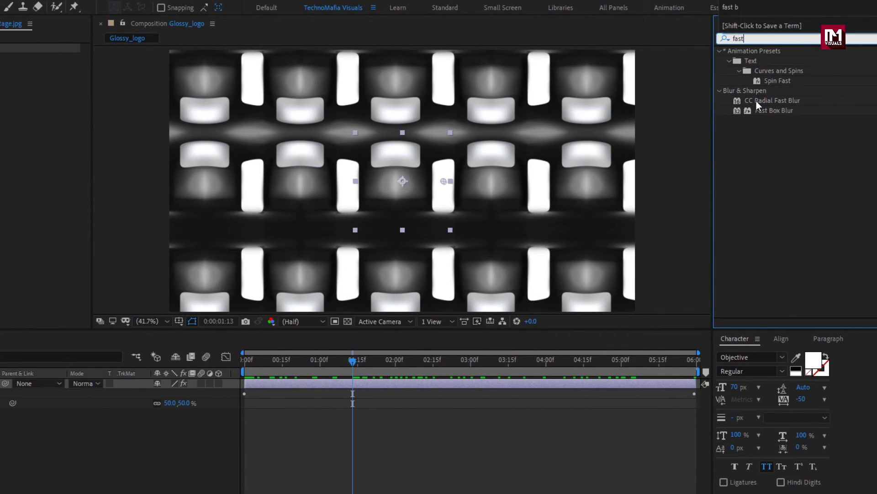
{"action": "double_click", "coordinate": [771, 111]}
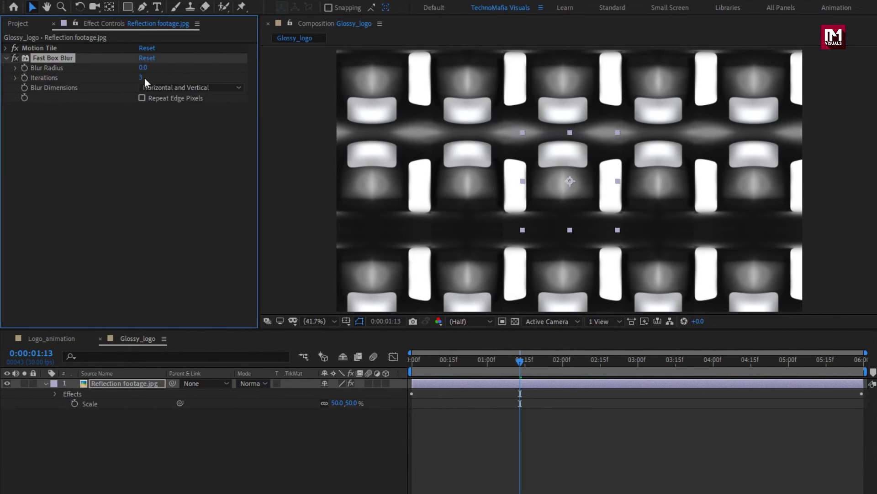
{"action": "left_click", "coordinate": [142, 76]}
{"action": "type", "text": "1"}
{"action": "left_click_drag", "start_coordinate": [142, 67], "coordinate": [166, 62]}
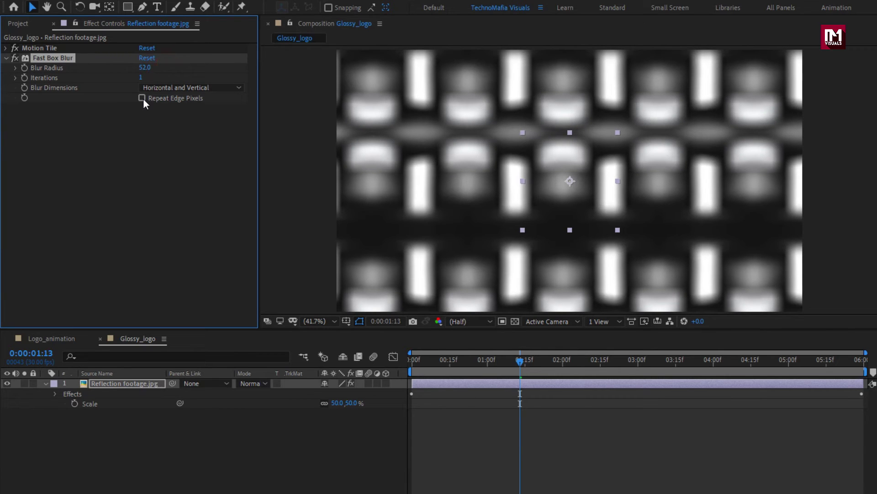
{"action": "left_click_drag", "start_coordinate": [489, 363], "coordinate": [582, 363]}
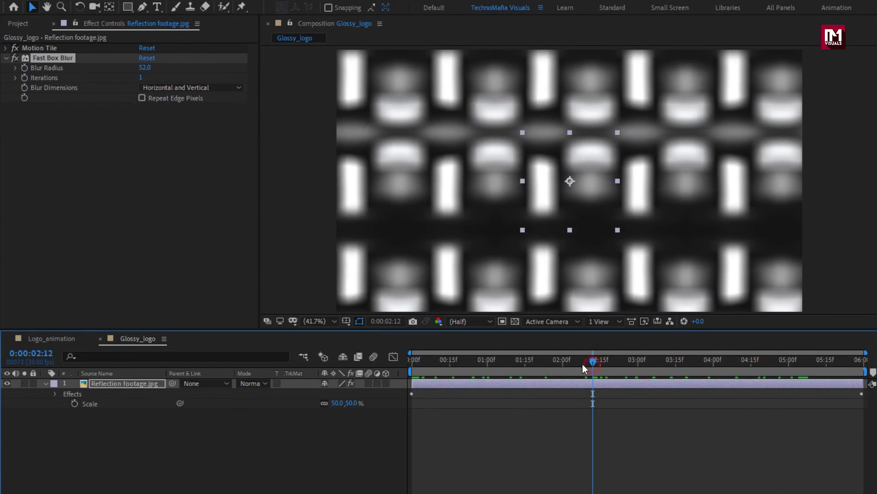
Step: Pre-compose the Reflection footage.jpg layer as Reflection, moving all attributes into the new composition
{"action": "left_click", "coordinate": [46, 383]}
{"action": "right_click", "coordinate": [121, 383]}
{"action": "left_click", "coordinate": [147, 332]}
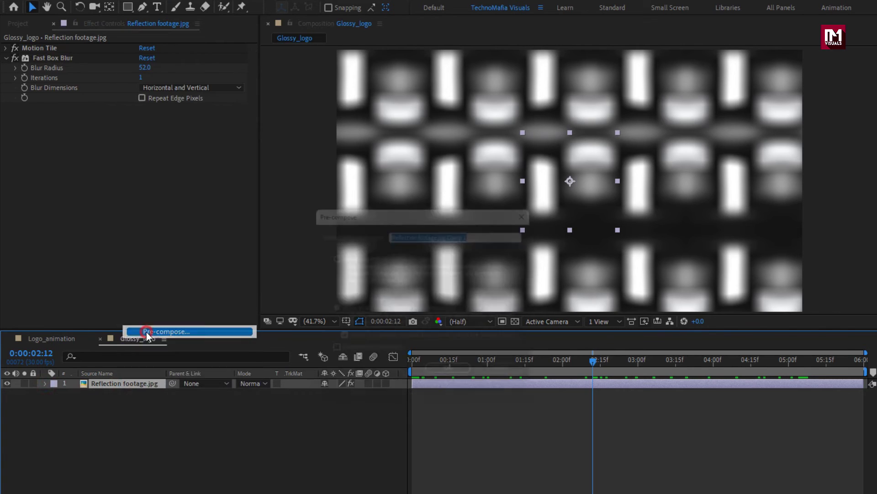
{"action": "type", "text": "Reflection"}
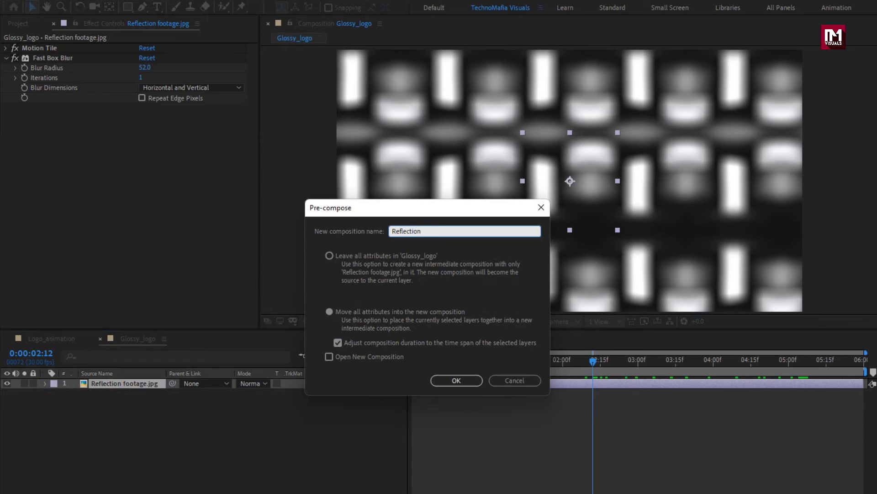
{"action": "left_click", "coordinate": [456, 380]}
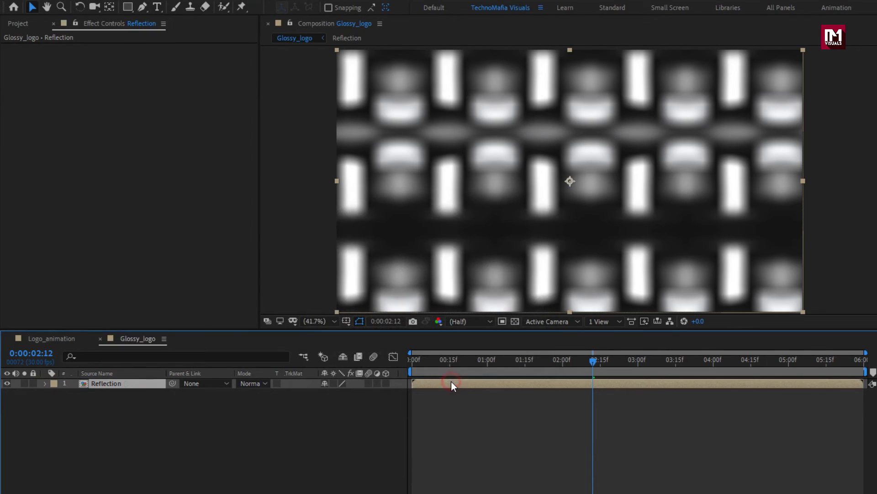
Step: Add the Logo composition above the Reflection layer and set the Reflection layer's track matte to alpha
{"action": "left_click", "coordinate": [18, 23]}
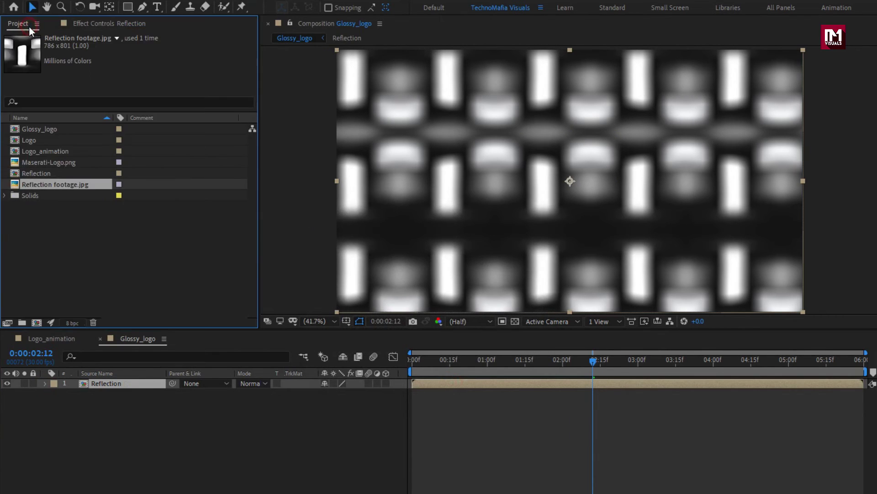
{"action": "left_click", "coordinate": [36, 141]}
{"action": "left_click_drag", "start_coordinate": [36, 142], "coordinate": [122, 382]}
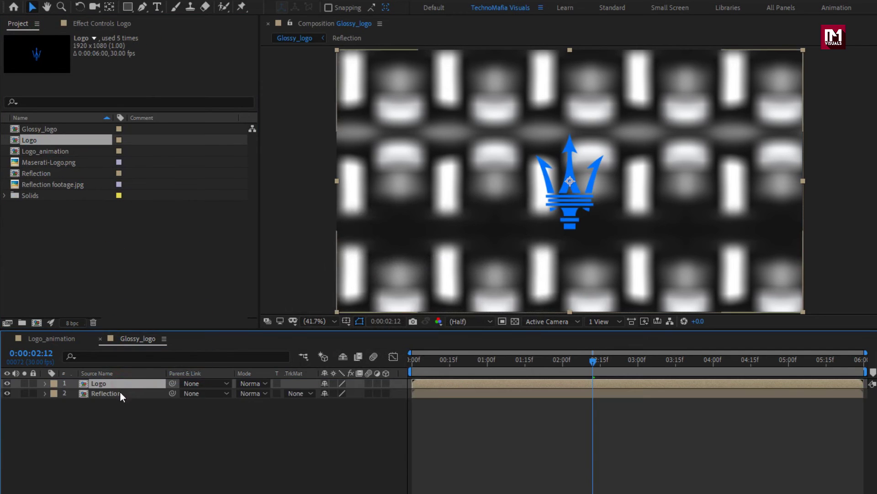
{"action": "left_click", "coordinate": [120, 393]}
{"action": "left_click", "coordinate": [297, 394]}
{"action": "left_click", "coordinate": [314, 424]}
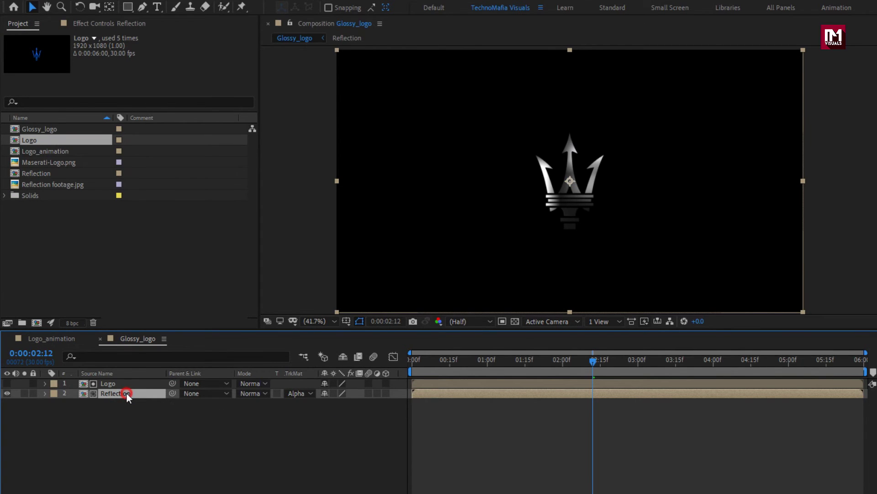
Step: Apply CC Blobbylize to the Reflection layer and choose the Logo layer as its blob layer
{"action": "left_click", "coordinate": [876, 39]}
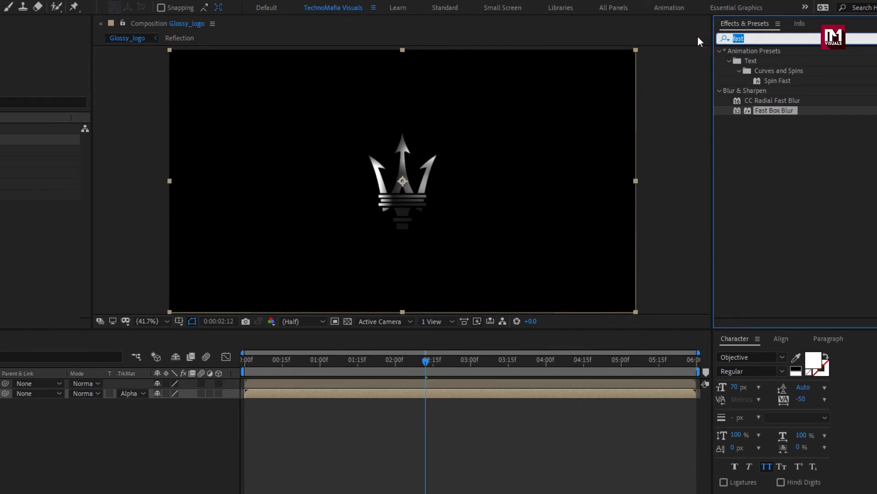
{"action": "type", "text": "cc bl"}
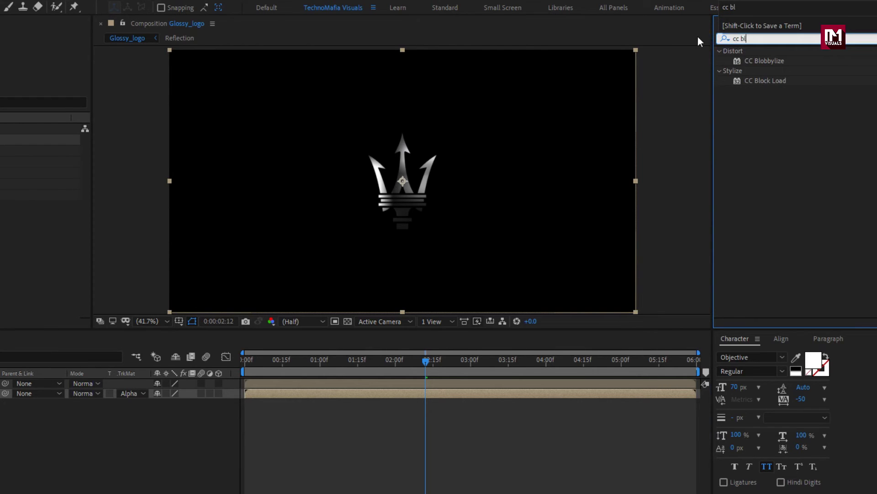
{"action": "double_click", "coordinate": [760, 60]}
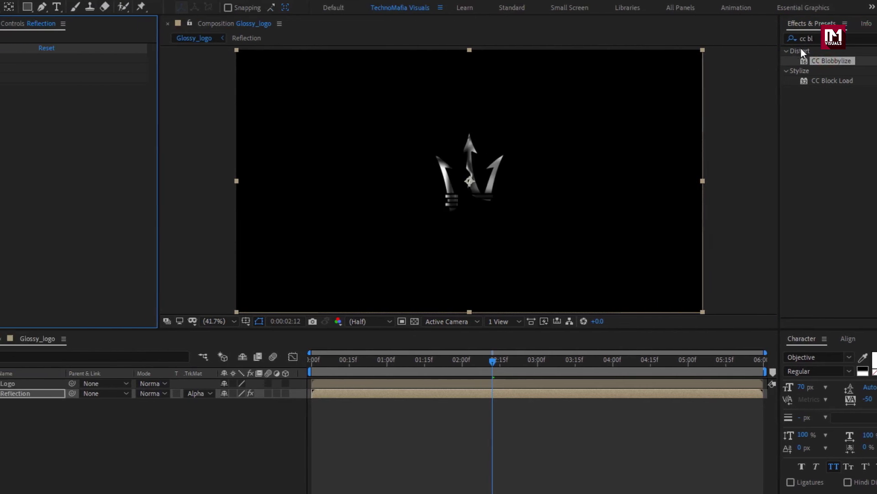
{"action": "left_click", "coordinate": [16, 58]}
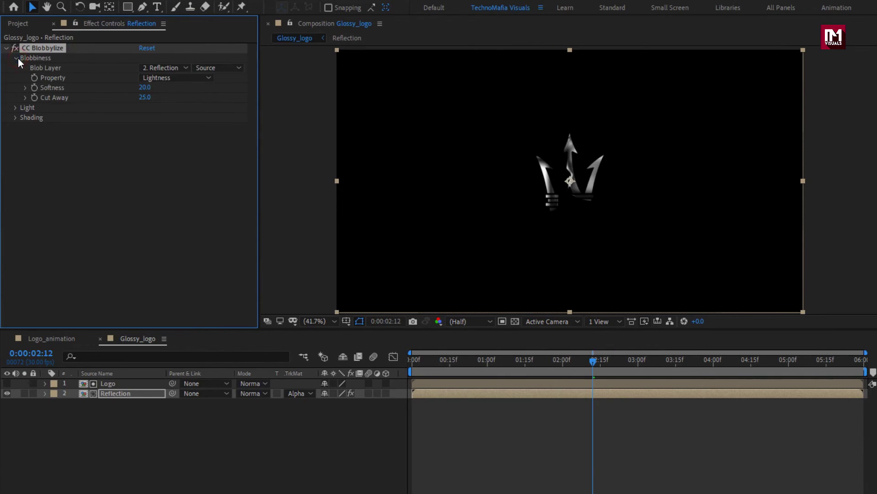
{"action": "left_click", "coordinate": [158, 67]}
{"action": "left_click", "coordinate": [209, 96]}
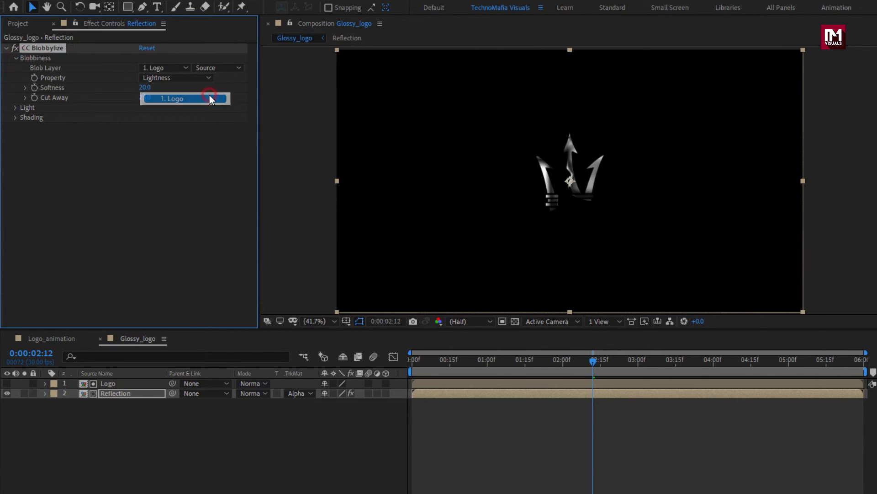
Step: Set the CC Blobbylize property to Alpha, softness to 5 and cut away to 0
{"action": "left_click", "coordinate": [189, 76]}
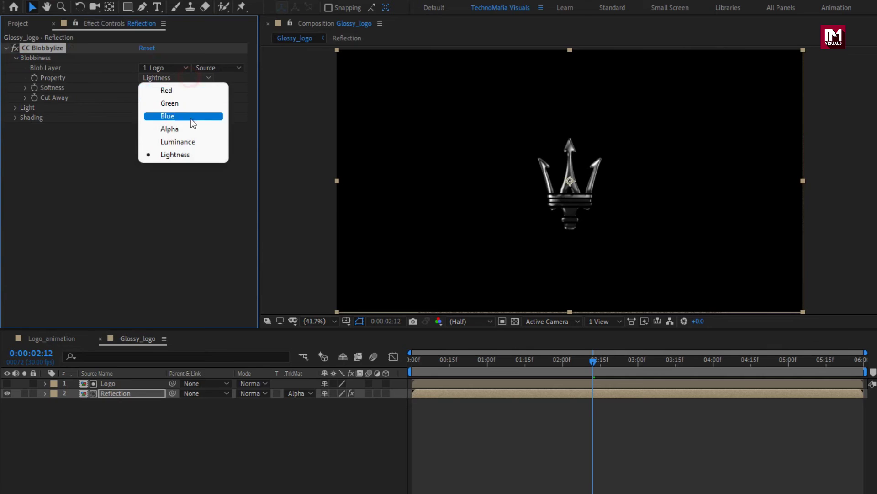
{"action": "left_click", "coordinate": [191, 128]}
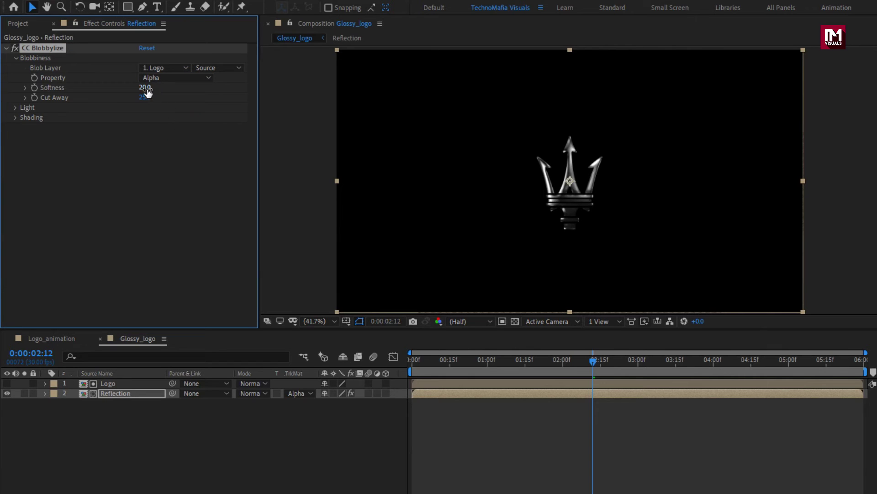
{"action": "type", "text": "5"}
{"action": "key", "text": "Return"}
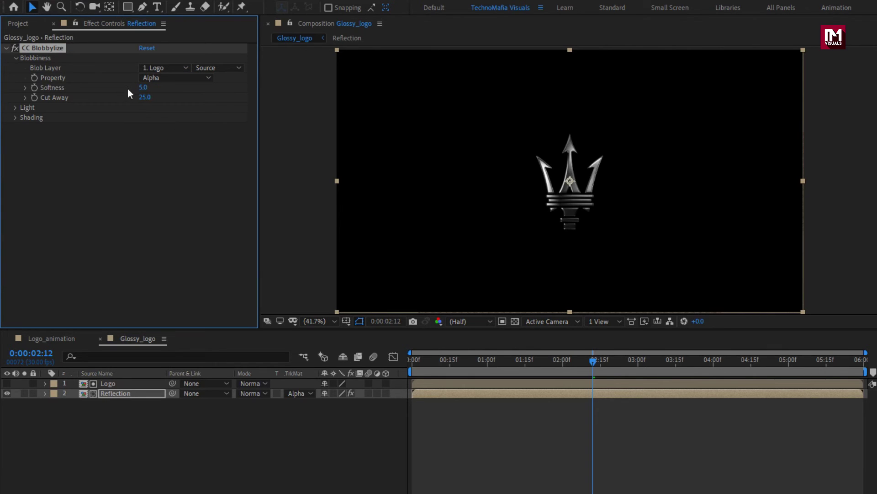
{"action": "type", "text": "0"}
{"action": "key", "text": "Return"}
Step: Pre-compose the Logo and Reflection layers together as Glossy
{"action": "left_click", "coordinate": [112, 396]}
{"action": "left_click", "coordinate": [109, 383], "text": "ctrl"}
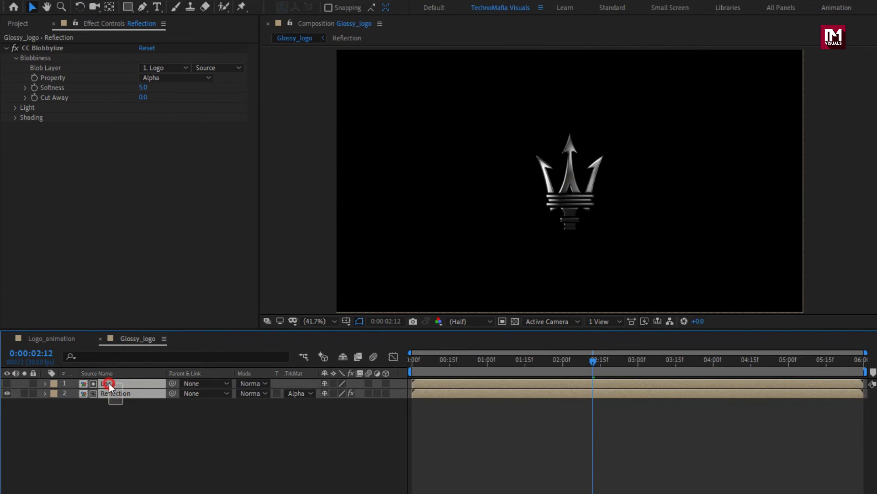
{"action": "right_click", "coordinate": [109, 383]}
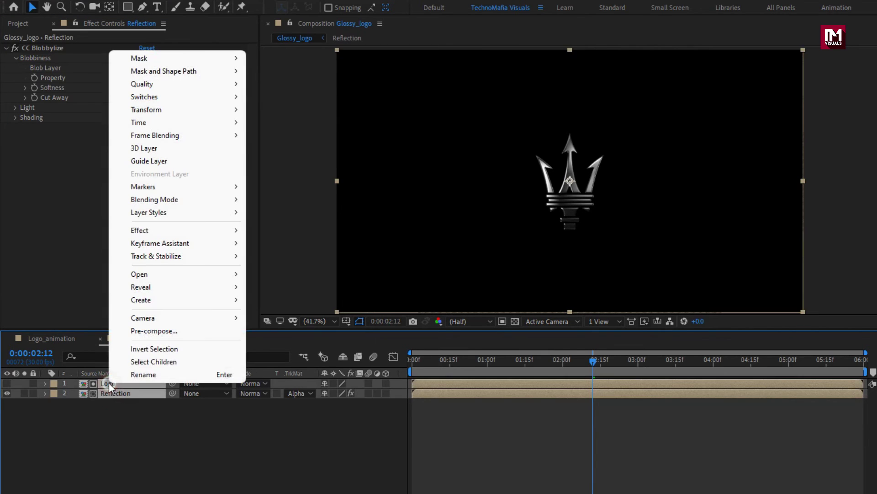
{"action": "left_click", "coordinate": [149, 334]}
{"action": "type", "text": "Glossy"}
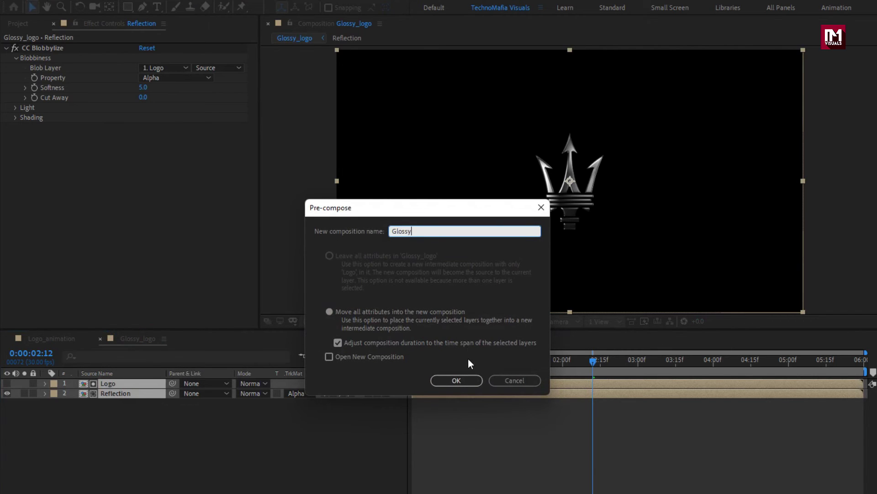
{"action": "left_click", "coordinate": [467, 380]}
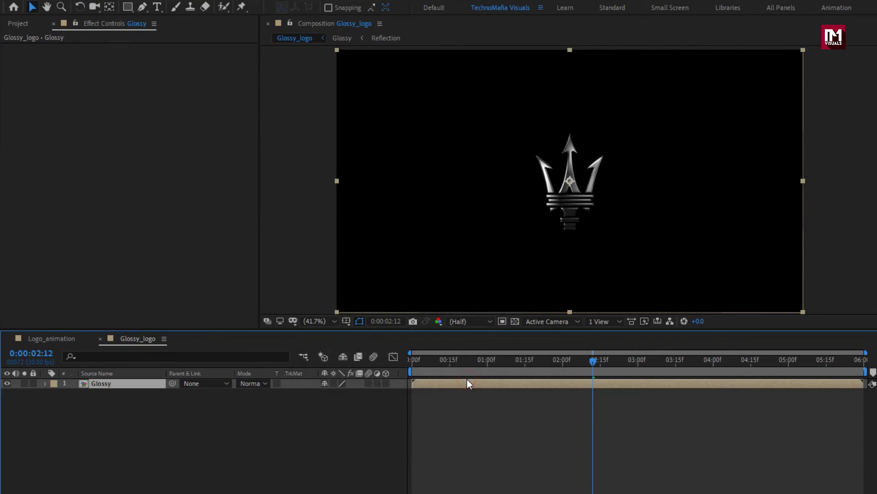
Step: Add the Logo composition beneath the Glossy layer and set the Glossy layer's blending mode to Screen
{"action": "left_click", "coordinate": [27, 24]}
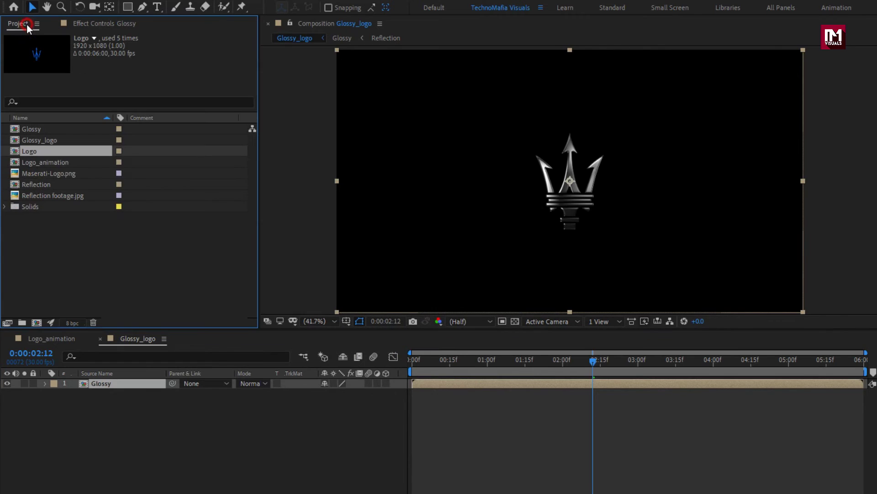
{"action": "left_click", "coordinate": [29, 130]}
{"action": "left_click", "coordinate": [30, 152]}
{"action": "left_click_drag", "start_coordinate": [97, 305], "coordinate": [109, 403]}
{"action": "left_click", "coordinate": [108, 386]}
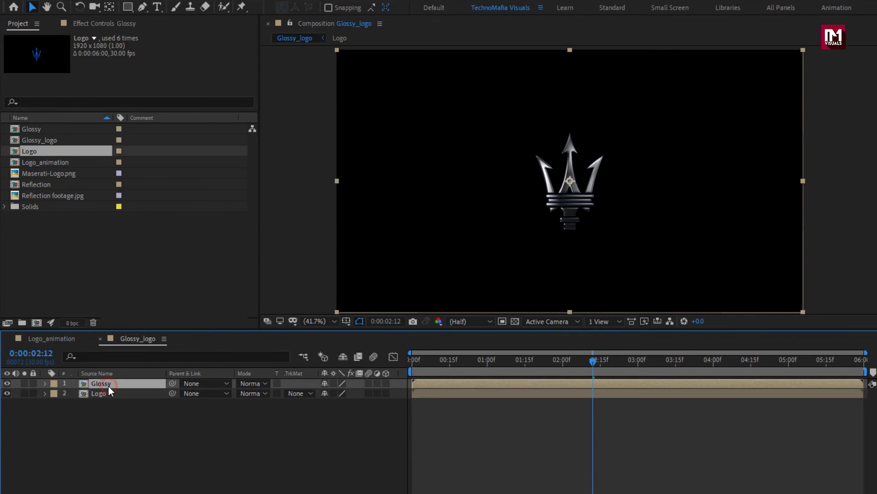
{"action": "left_click", "coordinate": [243, 383]}
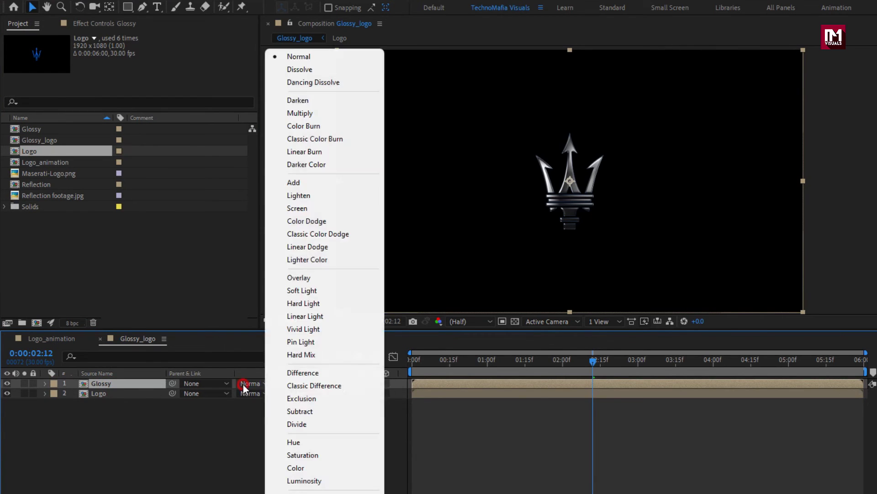
{"action": "left_click", "coordinate": [289, 209]}
Step: Keyframe the Glossy layer's opacity at 100% at 0:00:01:00 and 0% at 0:00:04:00, and scrub to check the fade
{"action": "key", "text": "t"}
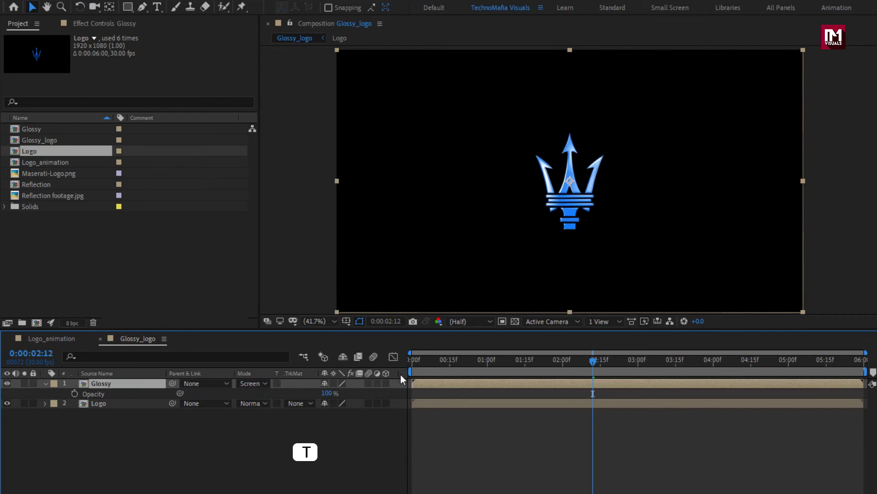
{"action": "left_click_drag", "start_coordinate": [473, 363], "coordinate": [488, 363]}
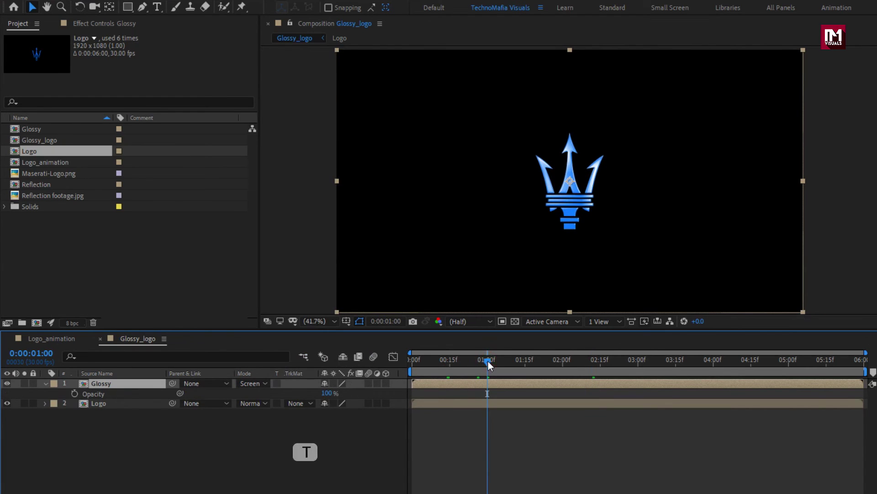
{"action": "left_click", "coordinate": [75, 395]}
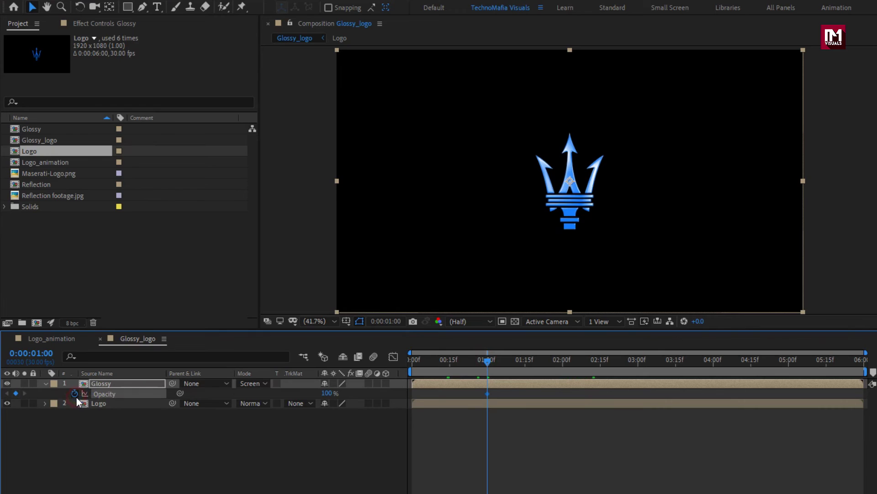
{"action": "left_click_drag", "start_coordinate": [645, 359], "coordinate": [715, 362]}
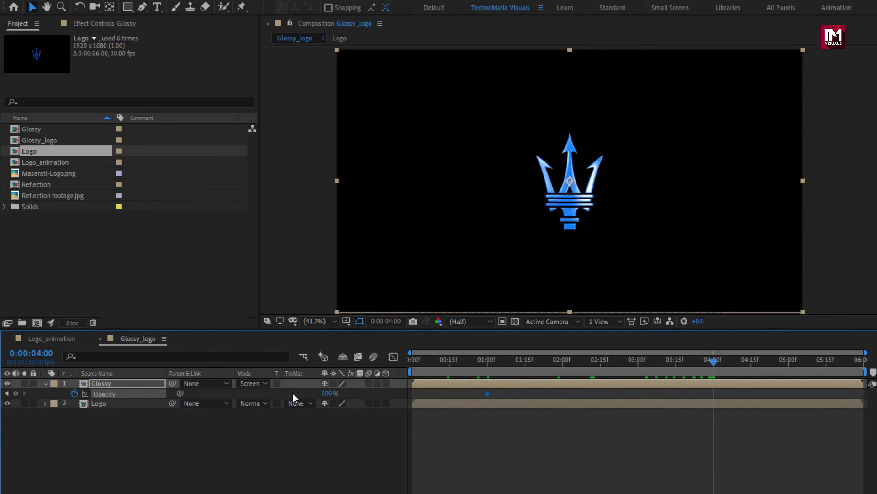
{"action": "left_click_drag", "start_coordinate": [329, 392], "coordinate": [221, 392]}
{"action": "left_click_drag", "start_coordinate": [413, 361], "coordinate": [733, 361]}
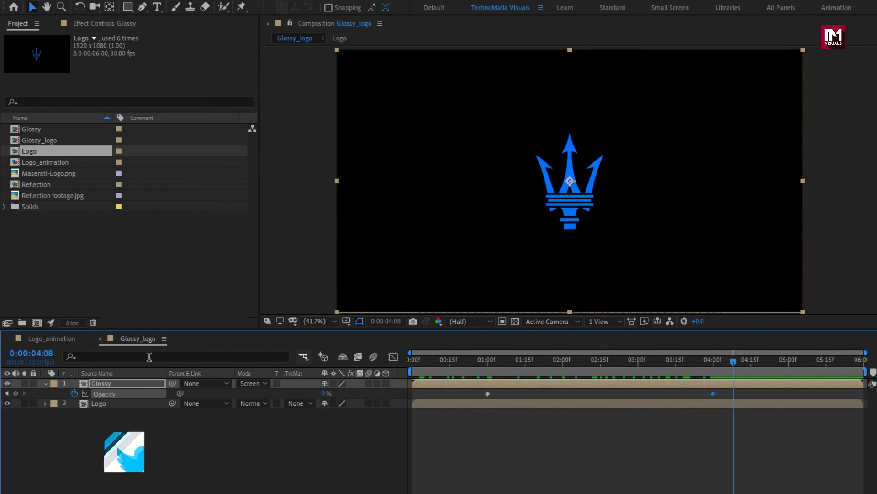
{"action": "left_click", "coordinate": [48, 384]}
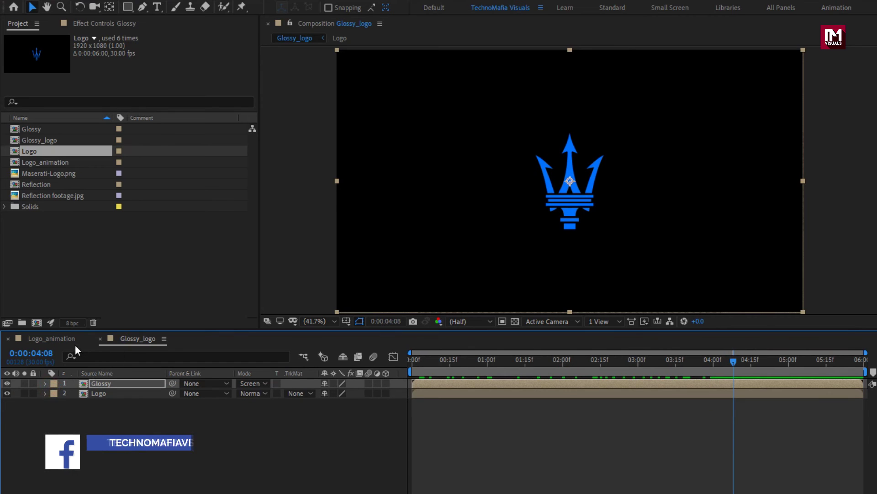
Step: Add the Glossy_logo composition as the topmost layer of the Logo_animation composition
{"action": "left_click", "coordinate": [69, 340]}
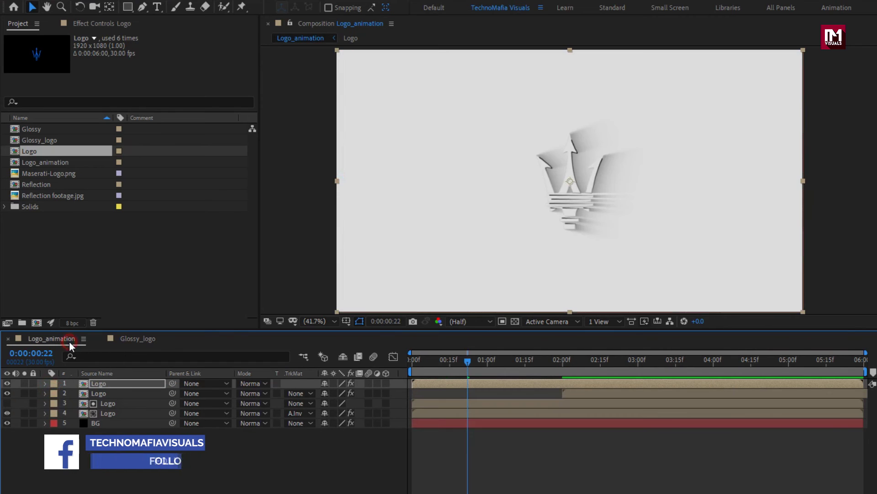
{"action": "left_click", "coordinate": [40, 141]}
{"action": "left_click_drag", "start_coordinate": [40, 142], "coordinate": [134, 383]}
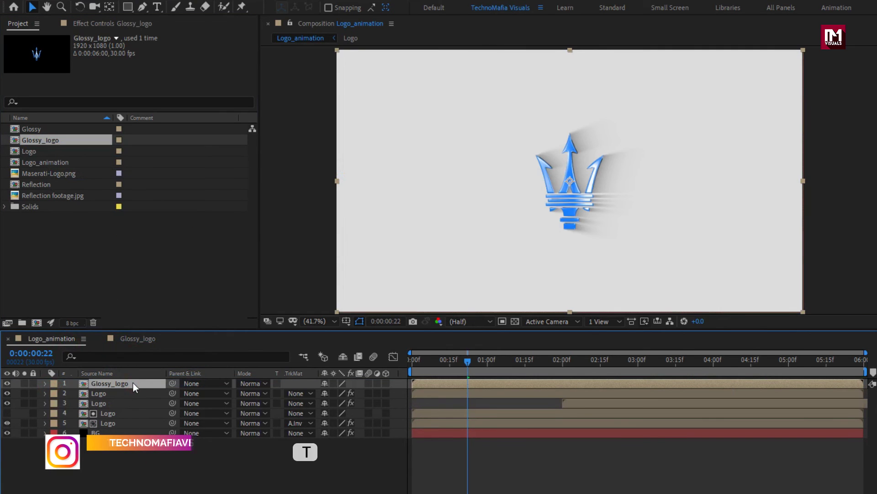
Step: Keyframe the Glossy_logo layer's opacity at 0% at 0:00:00:00 and 100% at 0:00:00:05, and preview a frame near two seconds
{"action": "key", "text": "t"}
{"action": "left_click", "coordinate": [415, 363]}
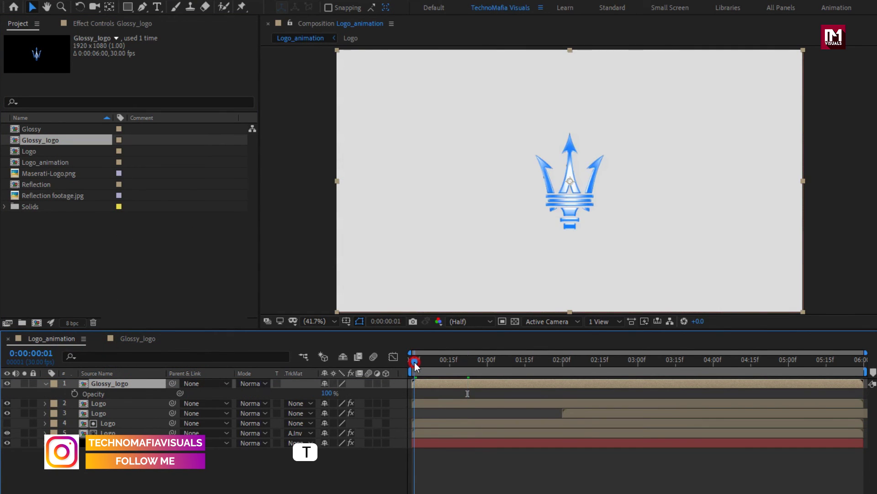
{"action": "left_click_drag", "start_coordinate": [409, 364], "coordinate": [425, 364]}
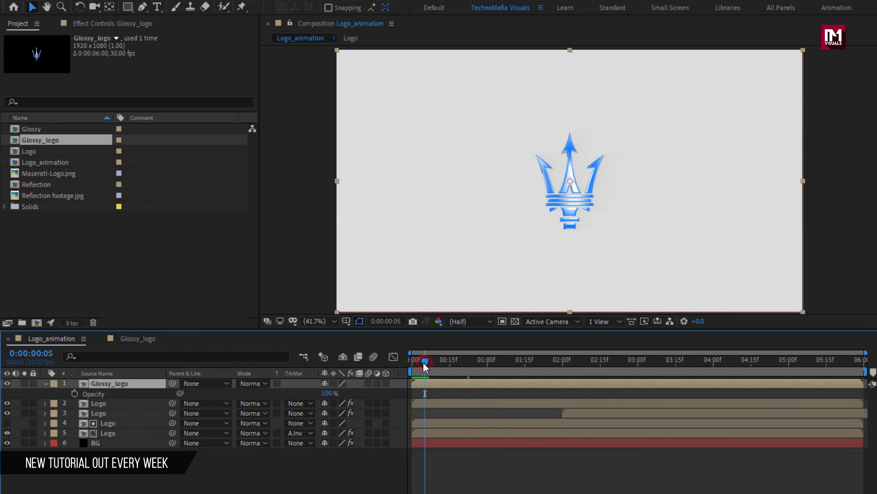
{"action": "left_click", "coordinate": [73, 393]}
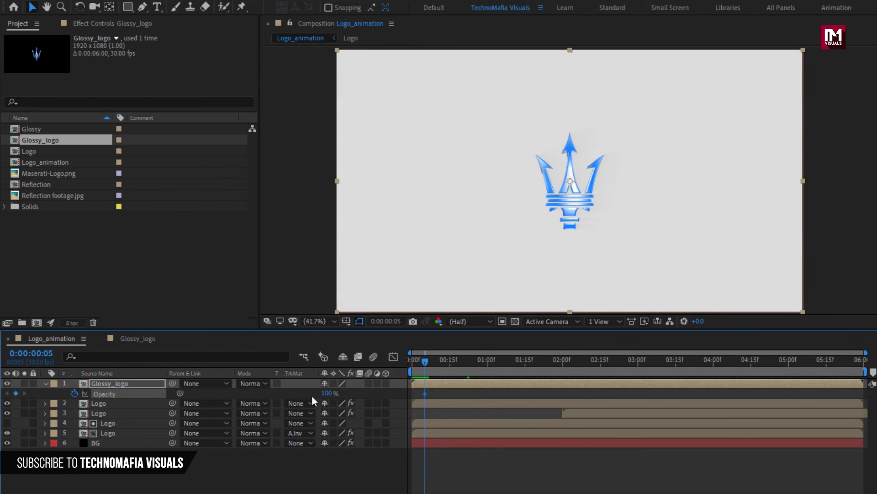
{"action": "left_click_drag", "start_coordinate": [418, 362], "coordinate": [406, 363]}
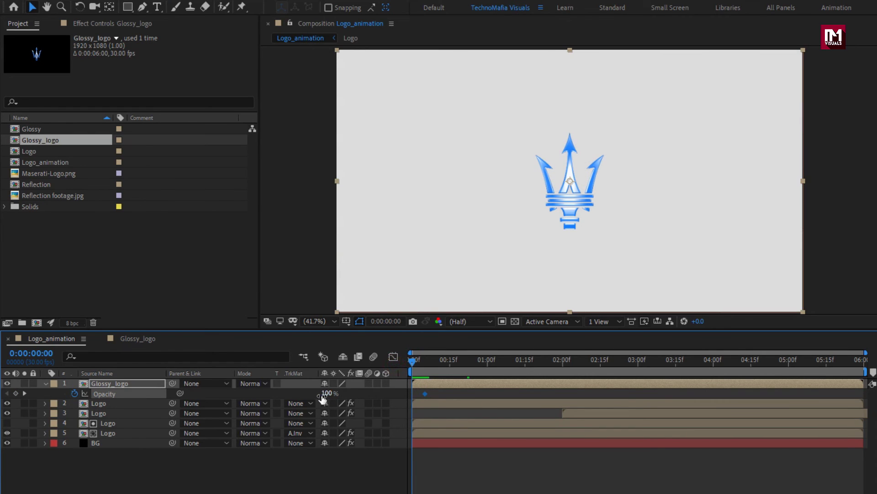
{"action": "left_click_drag", "start_coordinate": [323, 398], "coordinate": [202, 394]}
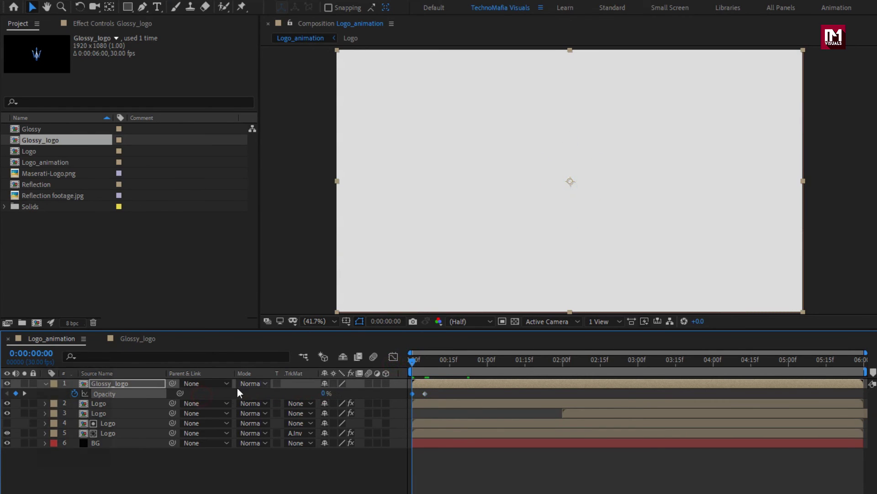
{"action": "left_click", "coordinate": [560, 360]}
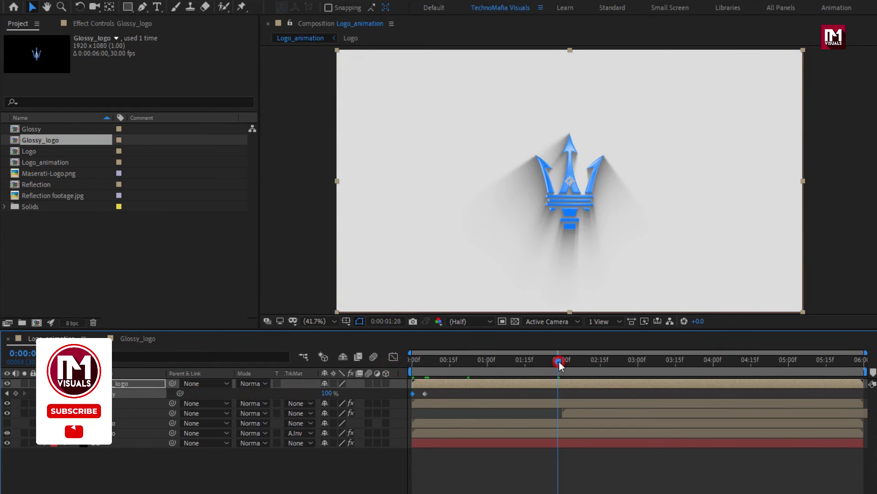
Step: Shift the Glossy_logo layer to start at 0:00:02:00, scrub to check its timing, and collapse its properties
{"action": "left_click", "coordinate": [419, 382]}
{"action": "left_click_drag", "start_coordinate": [420, 382], "coordinate": [800, 362]}
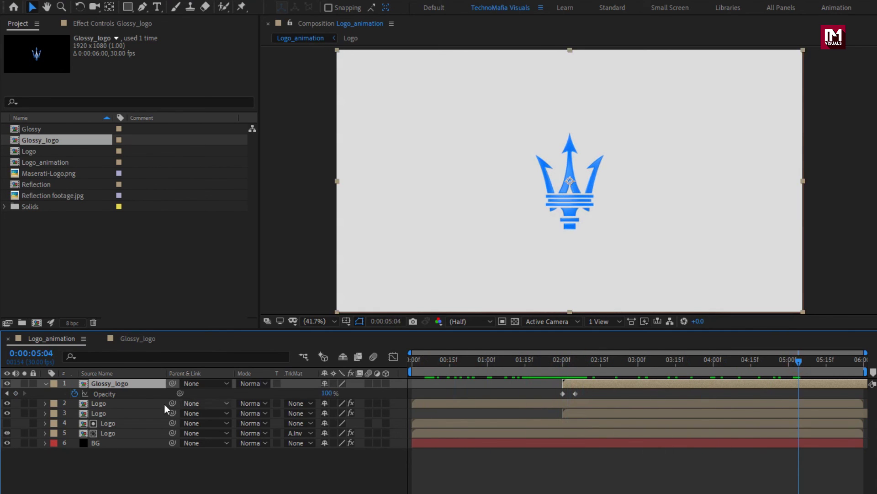
{"action": "left_click", "coordinate": [46, 383]}
Step: Set the alpha-inverted Logo layer's opacity keyframe at 0:00:02:10 to 40% and scrub through the change
{"action": "left_click", "coordinate": [109, 417]}
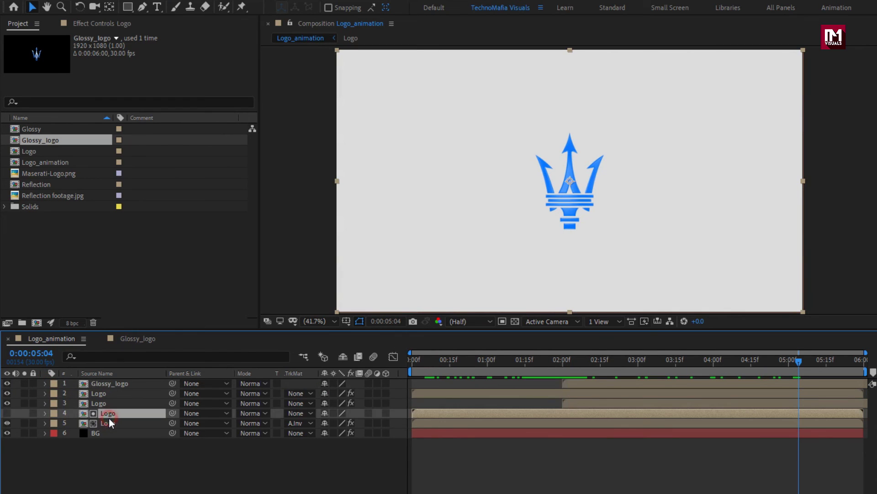
{"action": "left_click", "coordinate": [112, 423]}
{"action": "key", "text": "t"}
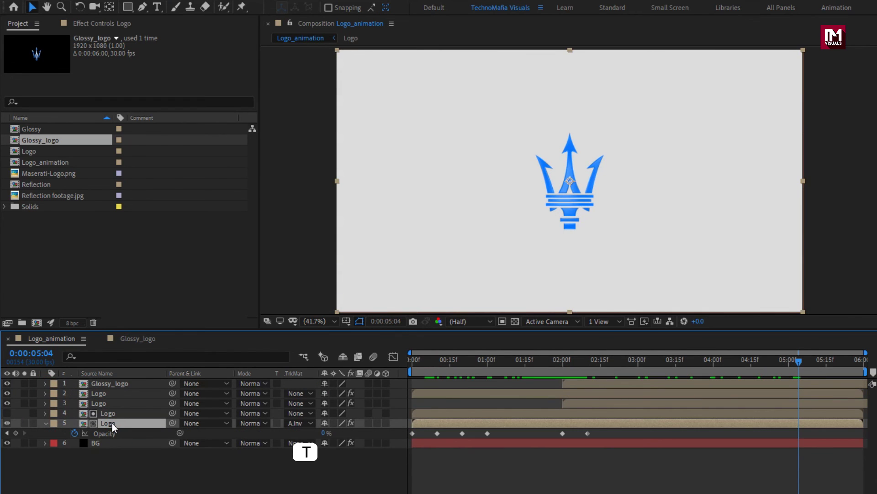
{"action": "left_click", "coordinate": [587, 361]}
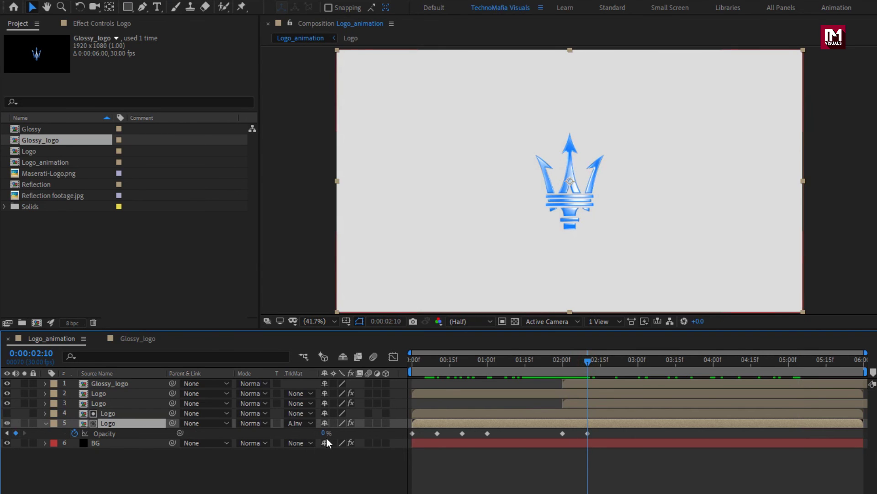
{"action": "type", "text": "60"}
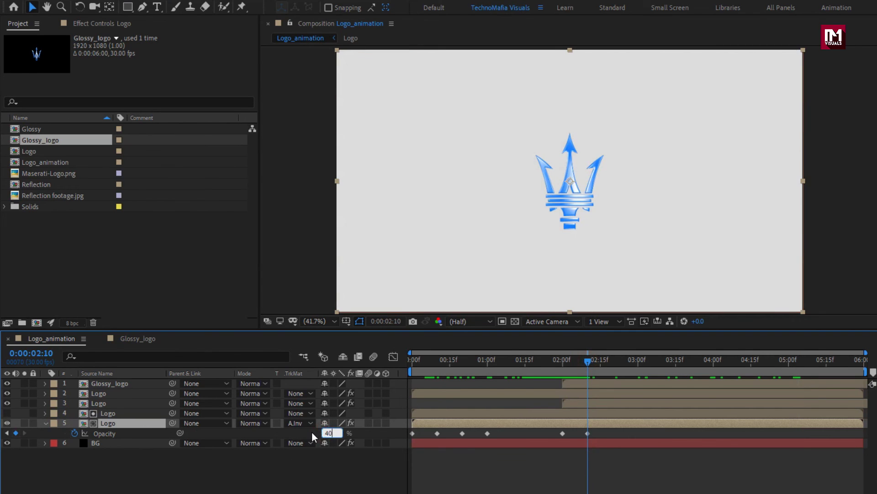
{"action": "key", "text": "Return"}
{"action": "left_click", "coordinate": [574, 361]}
{"action": "mouse_move", "coordinate": [572, 361]}
{"action": "left_mouse_down"}
{"action": "mouse_move", "coordinate": [430, 361]}
{"action": "mouse_move", "coordinate": [756, 358]}
{"action": "mouse_move", "coordinate": [588, 358]}
{"action": "left_mouse_up"}
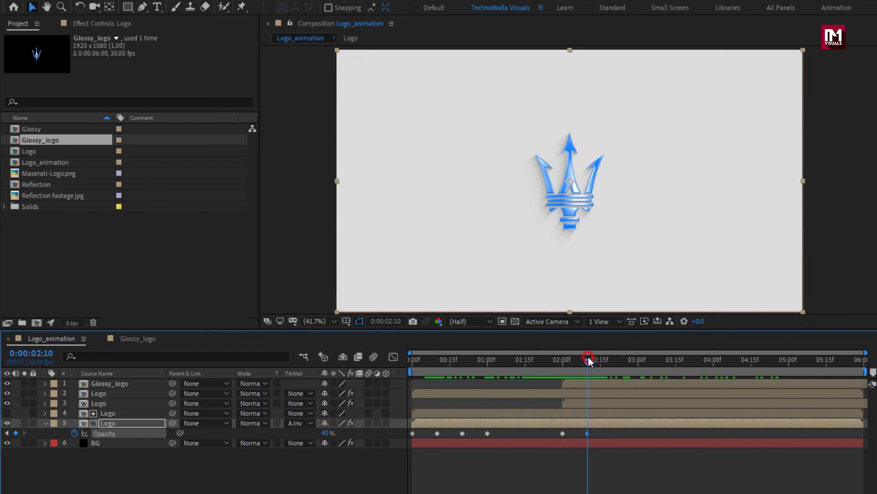
Step: Raise the alpha-inverted Logo layer's opacity at 0:00:02:10 to 50%, collapse the layer, and scrub through the animation
{"action": "left_click", "coordinate": [323, 433]}
{"action": "type", "text": "50"}
{"action": "left_click", "coordinate": [45, 423]}
{"action": "left_click_drag", "start_coordinate": [427, 361], "coordinate": [818, 361]}
{"action": "left_click", "coordinate": [246, 459]}
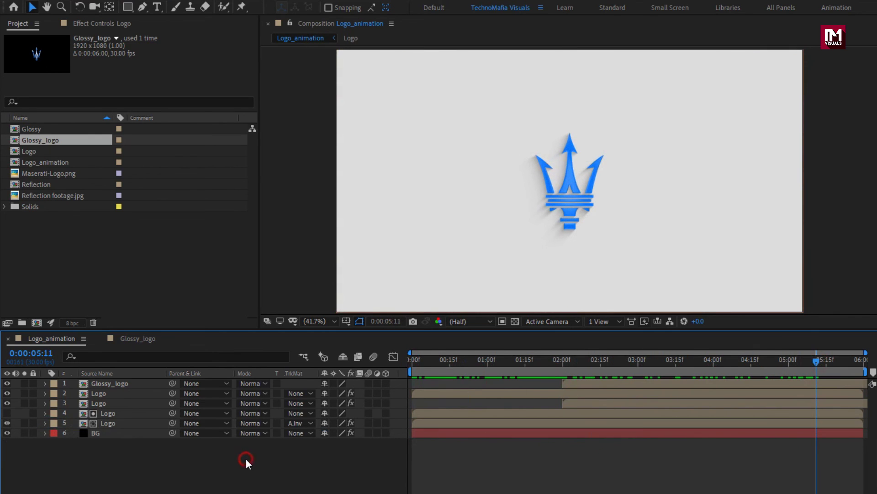
Step: Make the Glossy_logo layer and the three visible Logo layers 3D, and add a camera with its default settings
{"action": "left_click", "coordinate": [386, 424]}
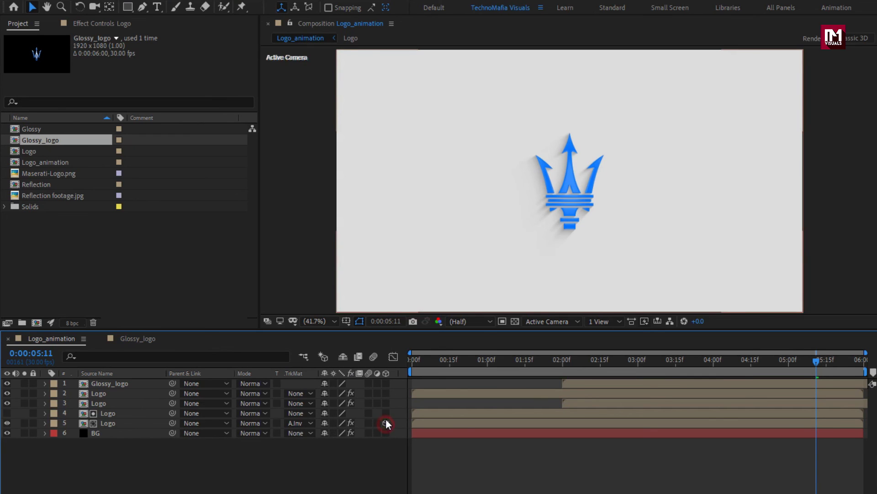
{"action": "left_click", "coordinate": [385, 383]}
{"action": "right_click", "coordinate": [358, 465]}
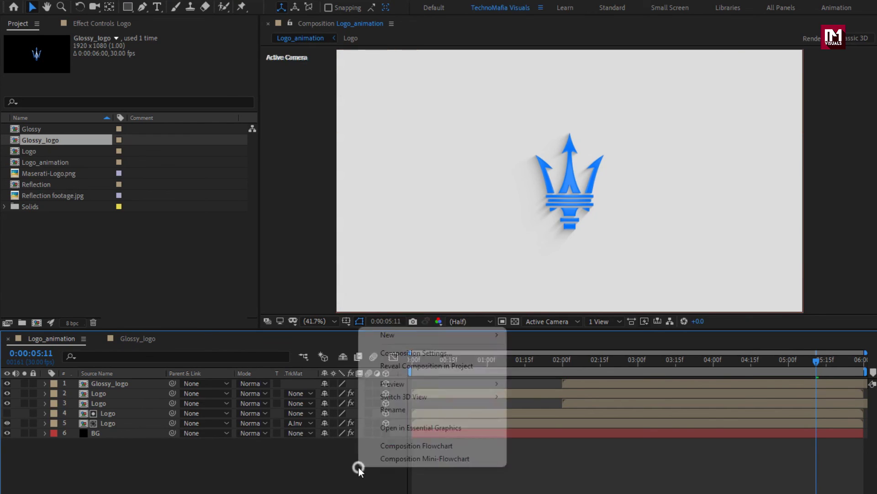
{"action": "mouse_move", "coordinate": [389, 335]}
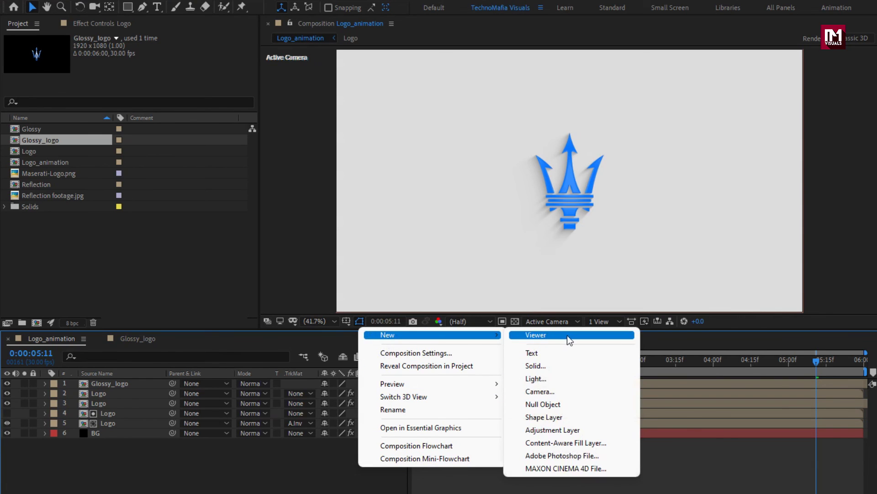
{"action": "left_click", "coordinate": [575, 387]}
{"action": "left_click", "coordinate": [558, 401]}
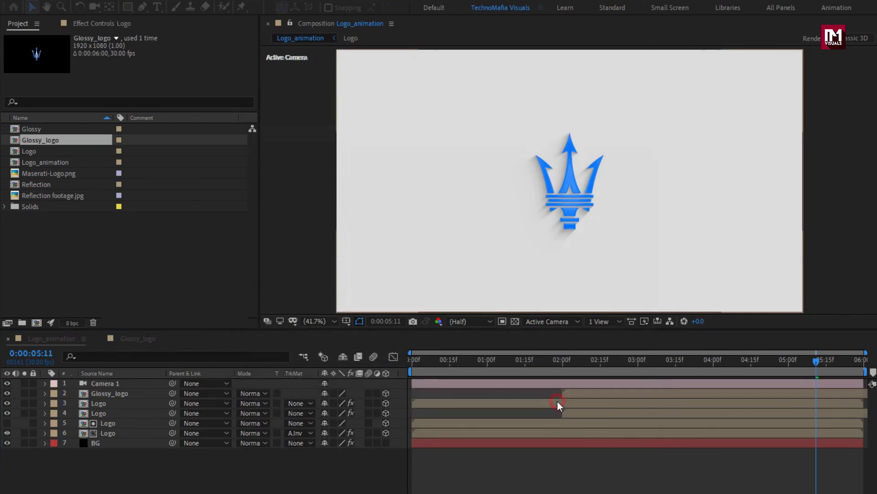
Step: Add a null object, make it a 3D layer, and parent Camera 1 to it
{"action": "right_click", "coordinate": [324, 467]}
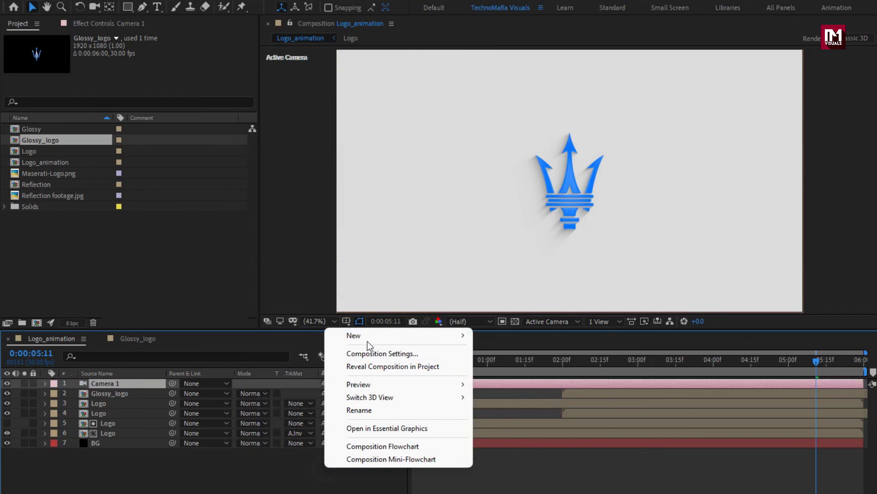
{"action": "mouse_move", "coordinate": [393, 335]}
{"action": "left_click", "coordinate": [514, 404]}
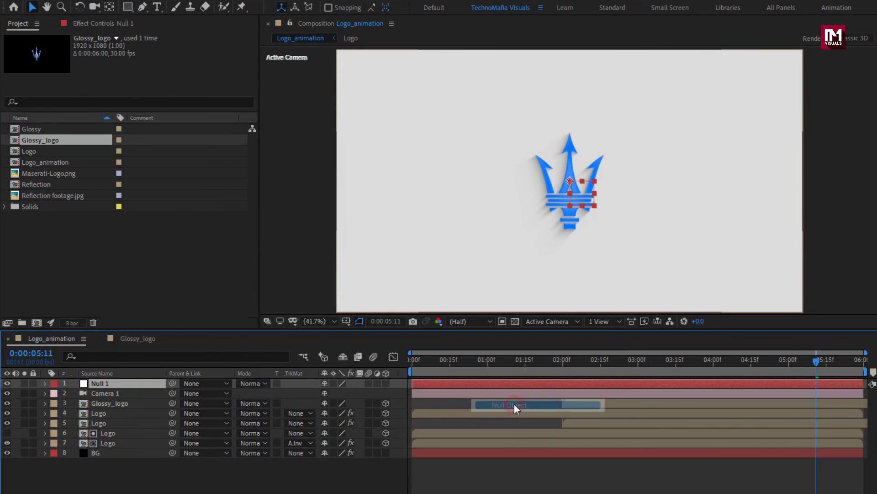
{"action": "left_click", "coordinate": [387, 383]}
{"action": "left_click", "coordinate": [95, 393]}
{"action": "left_click", "coordinate": [196, 394]}
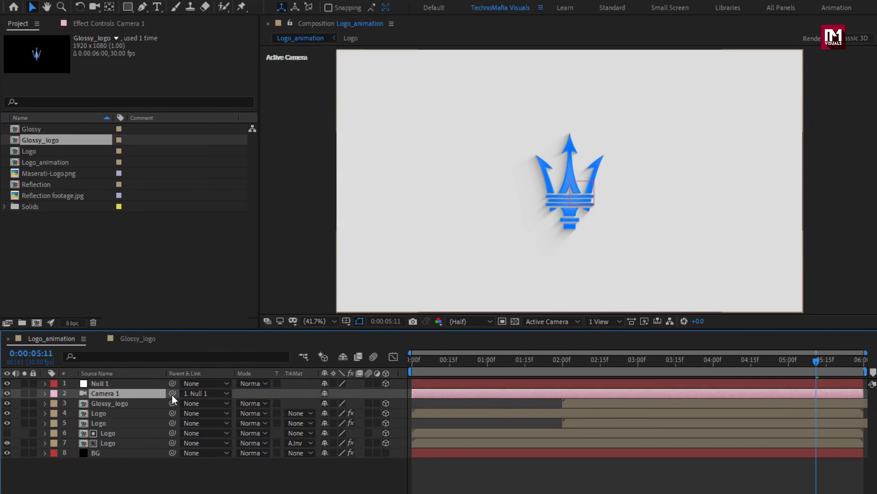
Step: Keyframe the null's position at 960, 540, 0 at 0:00:02:00
{"action": "left_click", "coordinate": [119, 383]}
{"action": "key", "text": "p"}
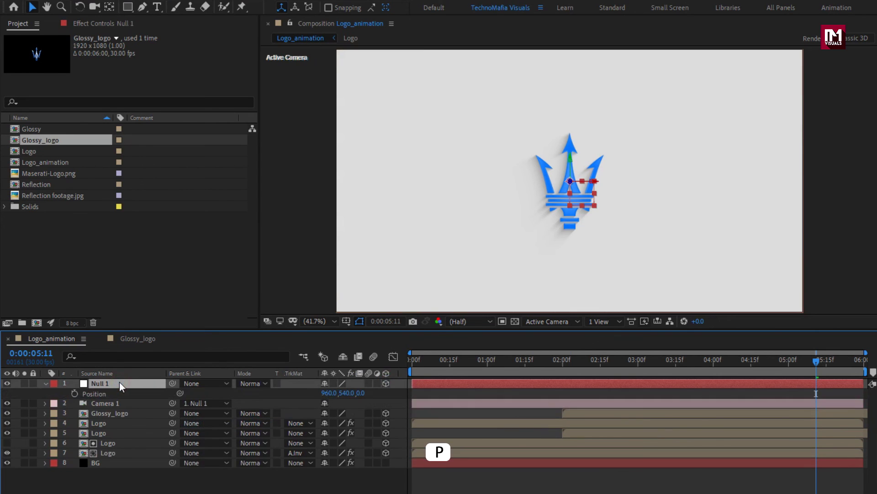
{"action": "left_click_drag", "start_coordinate": [503, 361], "coordinate": [563, 360]}
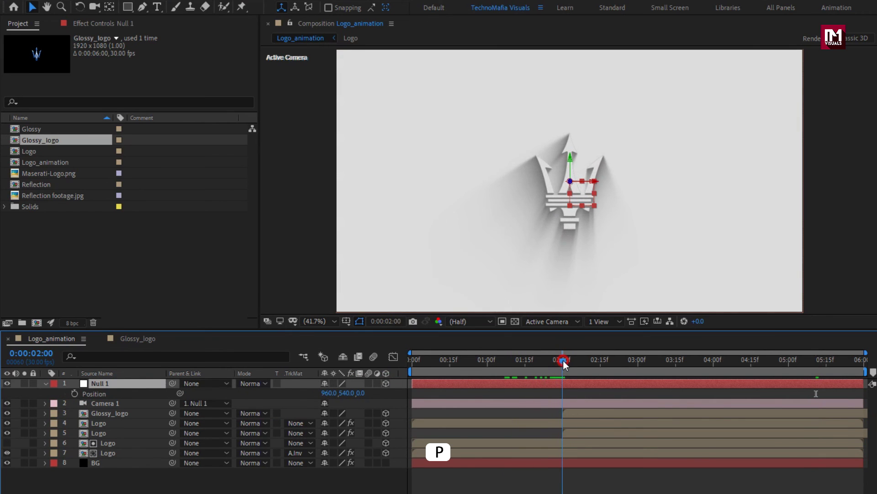
{"action": "left_click", "coordinate": [75, 394]}
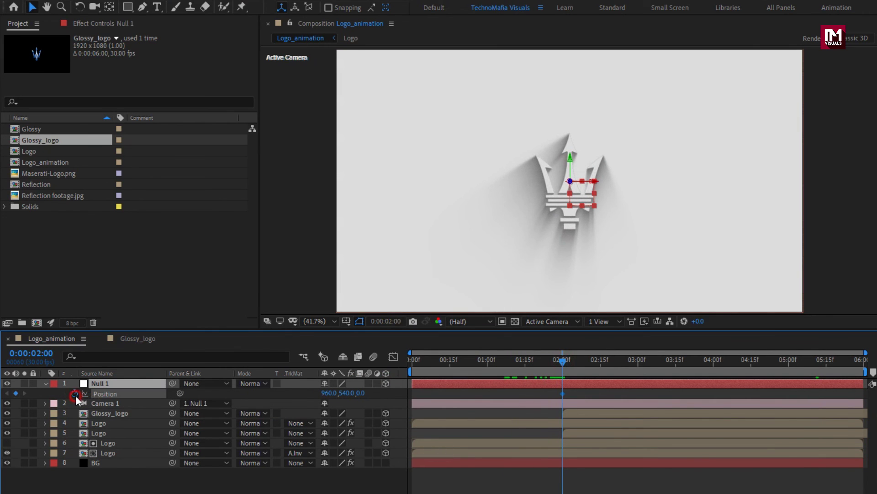
Step: Keyframe the null's Z position at about -1258 at 0:00:00:00, leaving X at 960 and Y at 540
{"action": "left_click_drag", "start_coordinate": [427, 370], "coordinate": [380, 361]}
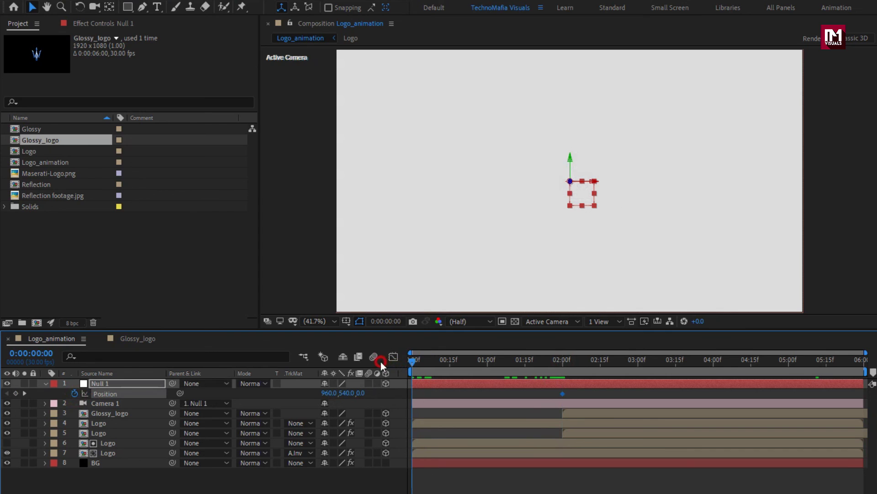
{"action": "left_click_drag", "start_coordinate": [364, 393], "coordinate": [184, 393]}
{"action": "mouse_move", "coordinate": [410, 361]}
{"action": "left_mouse_down"}
{"action": "mouse_move", "coordinate": [454, 361]}
{"action": "mouse_move", "coordinate": [393, 361]}
{"action": "left_mouse_up"}
{"action": "left_click_drag", "start_coordinate": [369, 393], "coordinate": [213, 389]}
{"action": "left_click_drag", "start_coordinate": [346, 393], "coordinate": [184, 392]}
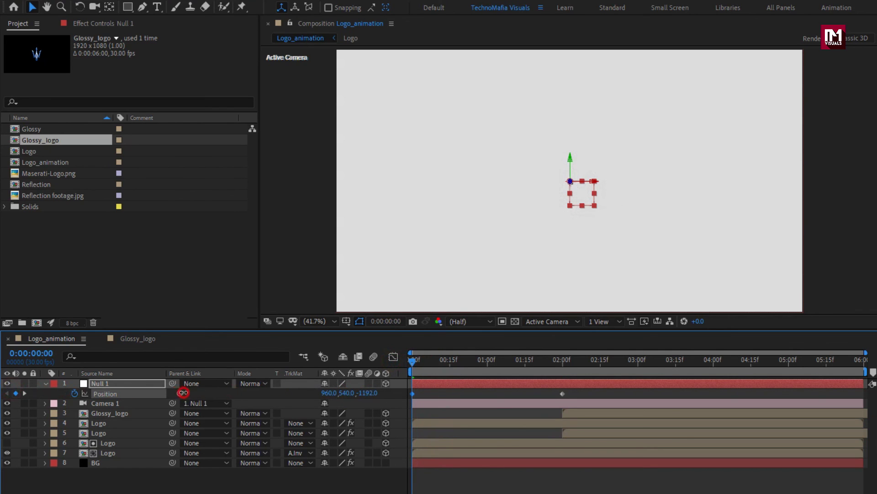
Step: Increase the null's Z position at 0:00:02:00 and apply Easy Ease to both of its position keyframes
{"action": "left_click_drag", "start_coordinate": [411, 362], "coordinate": [563, 360]}
{"action": "left_click_drag", "start_coordinate": [362, 393], "coordinate": [480, 361]}
{"action": "right_click", "coordinate": [413, 394]}
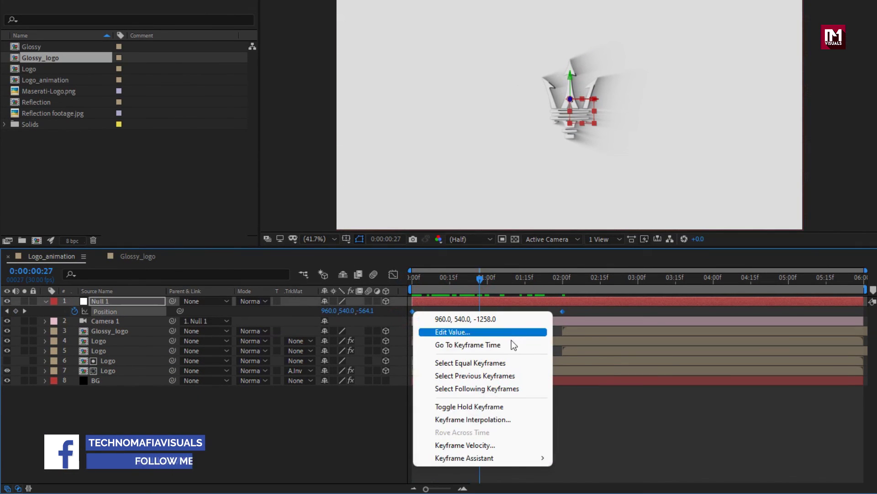
{"action": "mouse_move", "coordinate": [529, 458]}
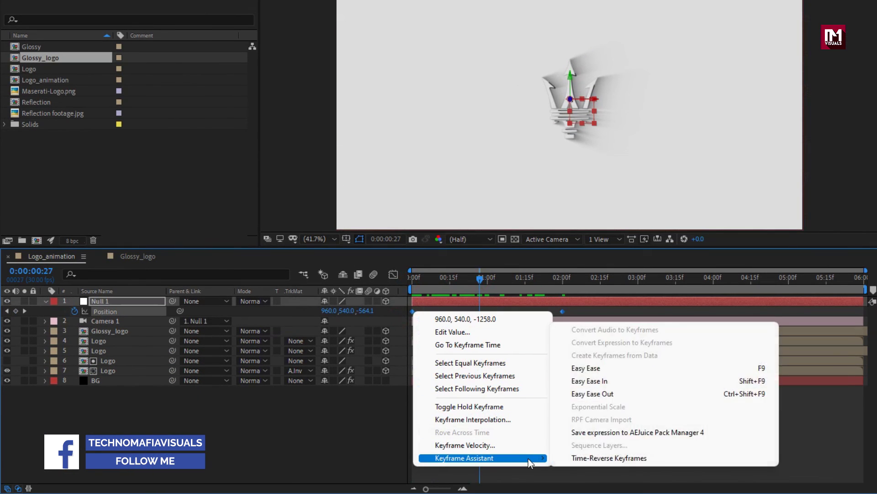
{"action": "left_click", "coordinate": [570, 369]}
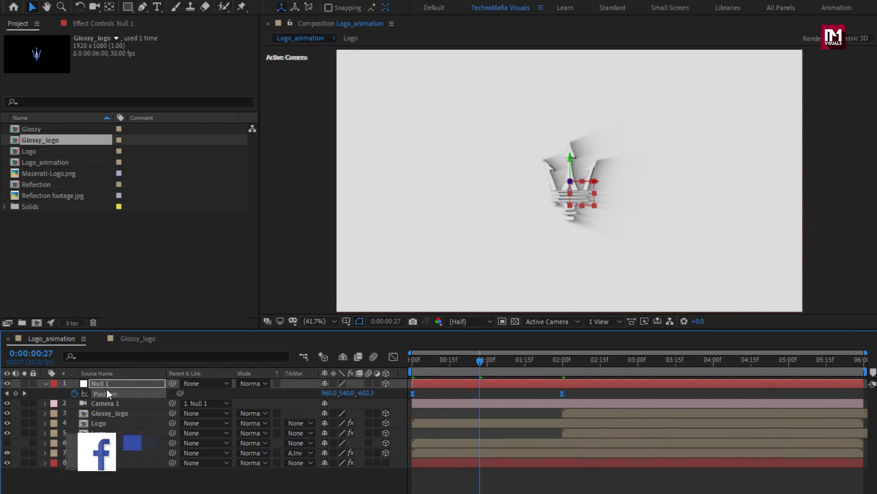
Step: Collapse the null's properties, then scrub and play back the Logo_animation composition to review the camera move
{"action": "left_click", "coordinate": [45, 301]}
{"action": "left_click_drag", "start_coordinate": [511, 364], "coordinate": [704, 363]}
{"action": "key", "text": "space"}
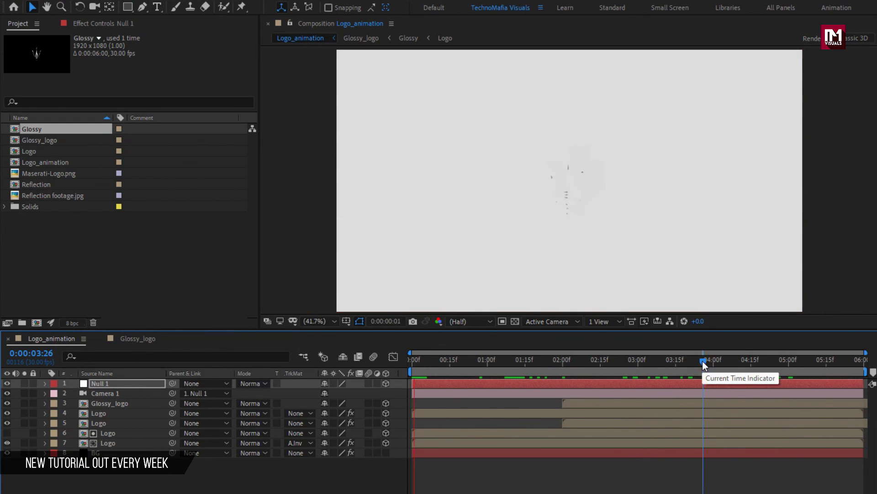